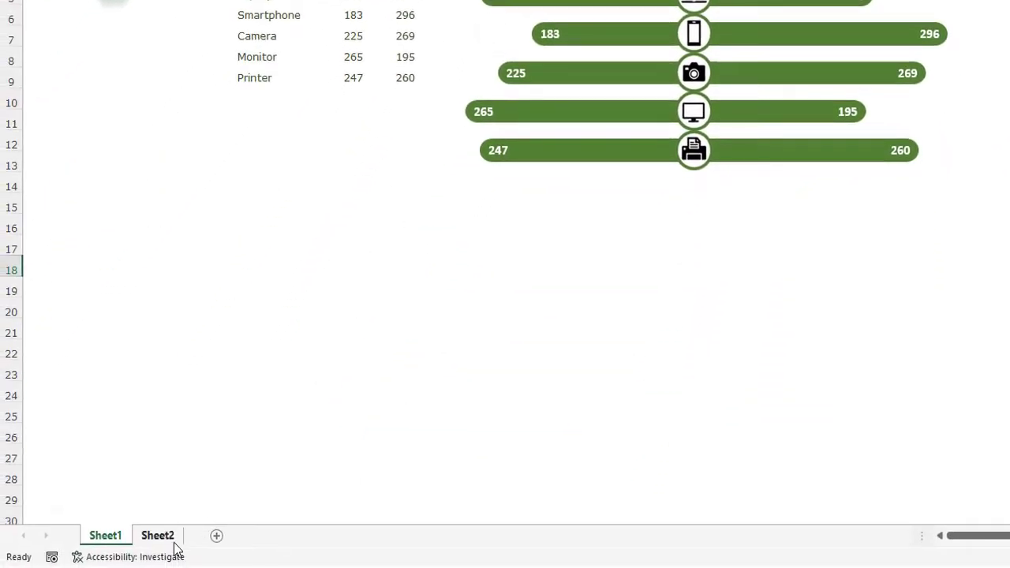
# Step: Open Sheet2, which holds the sales table with its helper columns
pyautogui.click(159, 536)
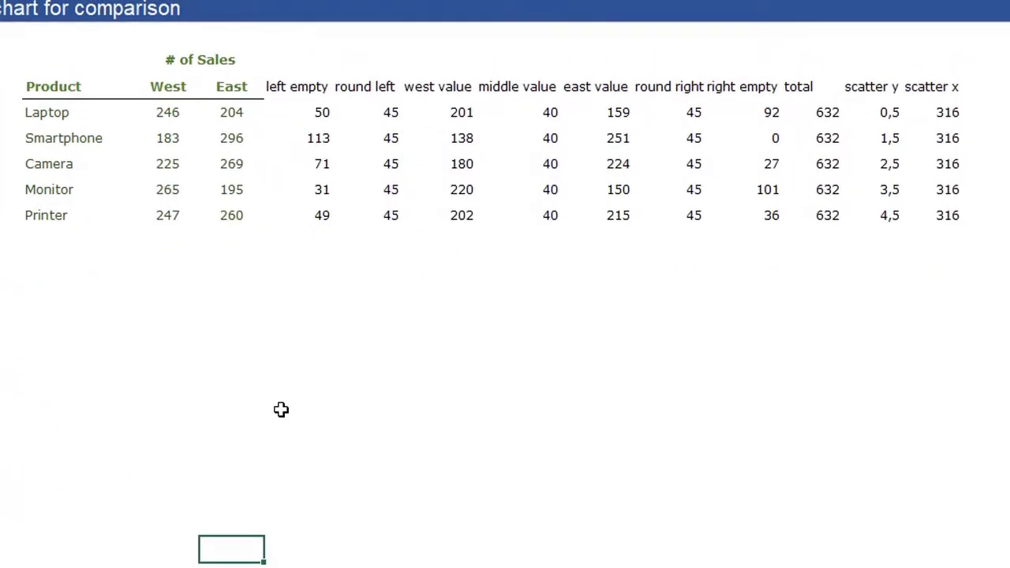
pyautogui.moveTo(57, 93); pyautogui.dragTo(236, 222)
pyautogui.moveTo(305, 89); pyautogui.dragTo(931, 217)
pyautogui.click(433, 346)
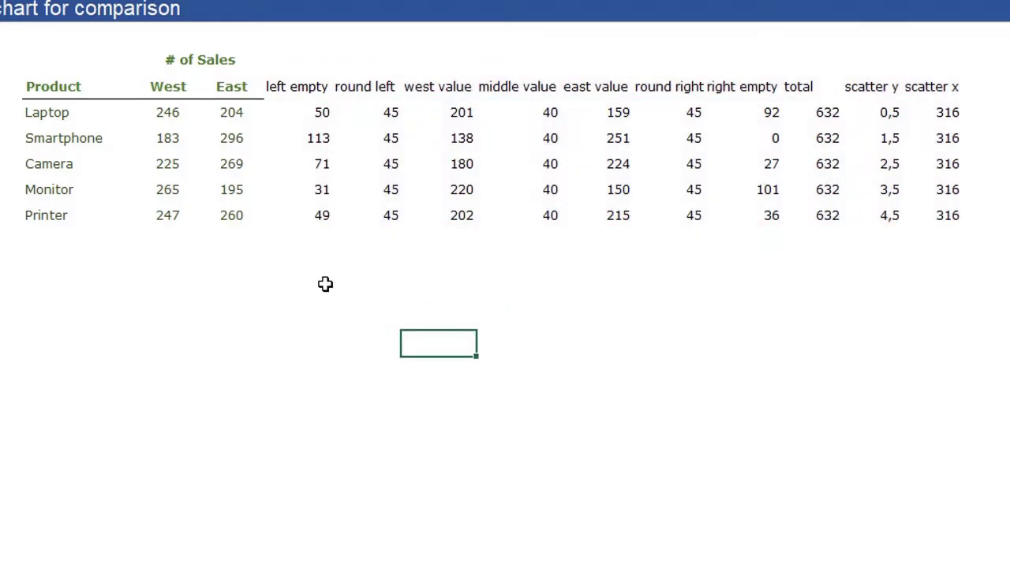
pyautogui.click(300, 87)
pyautogui.click(724, 93)
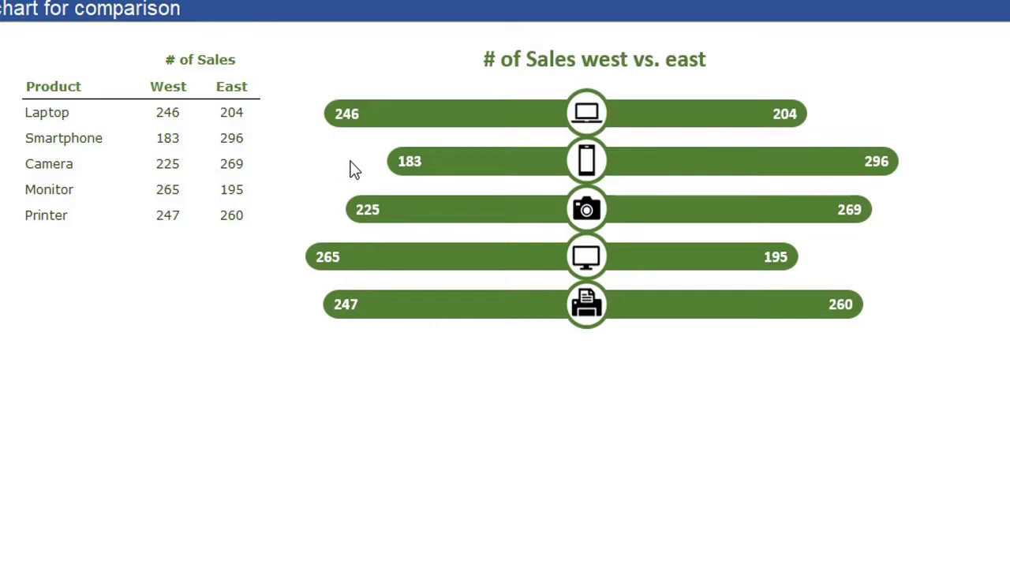
pyautogui.click(348, 165)
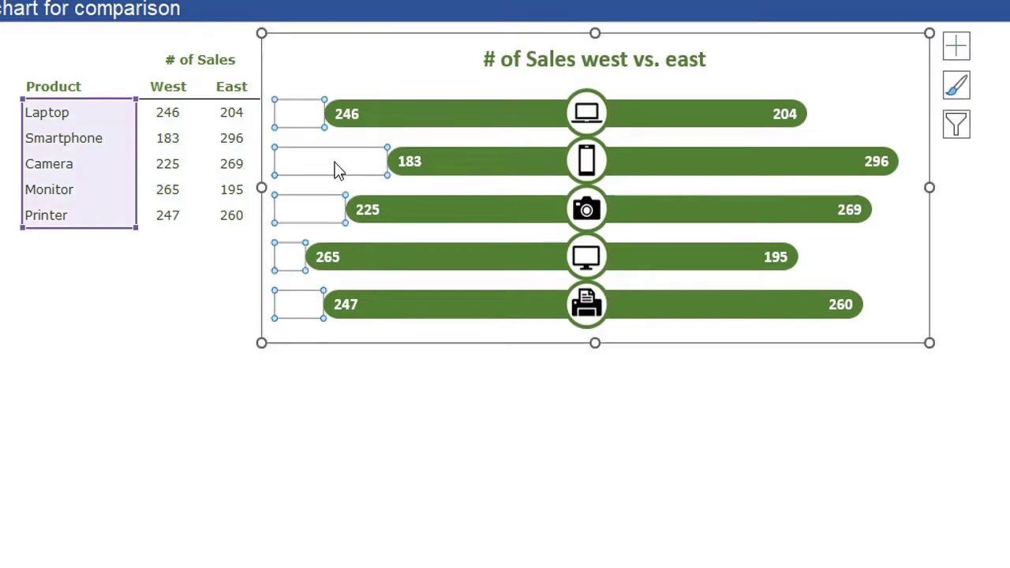
pyautogui.click(852, 116)
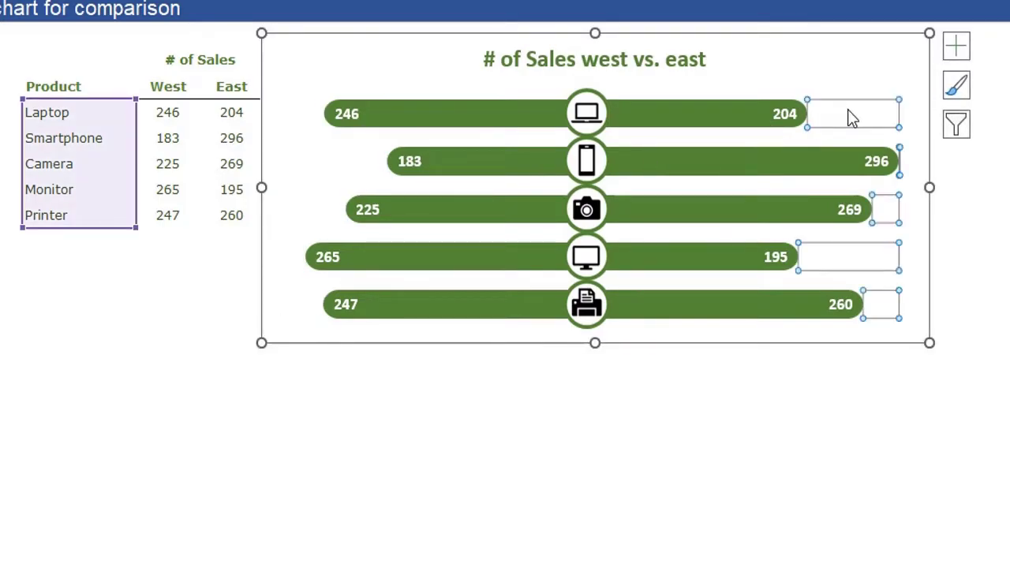
pyautogui.click(665, 376)
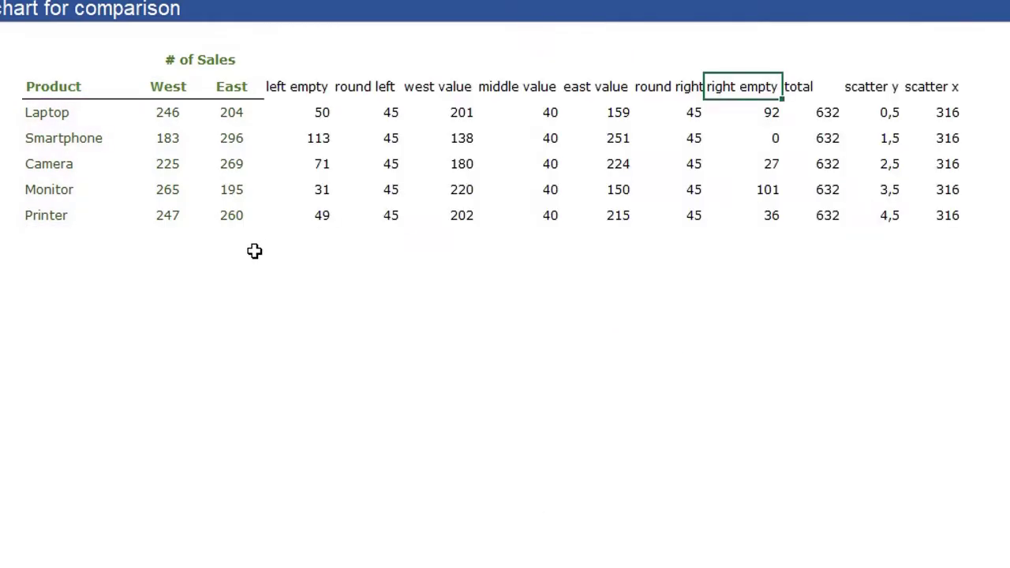
pyautogui.click(293, 88)
pyautogui.click(677, 89)
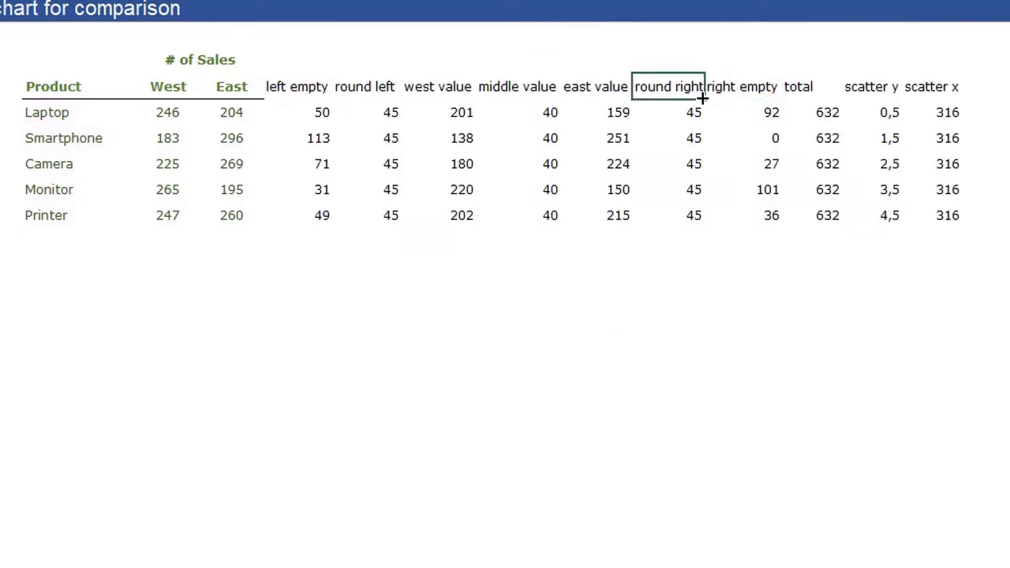
pyautogui.click(377, 89)
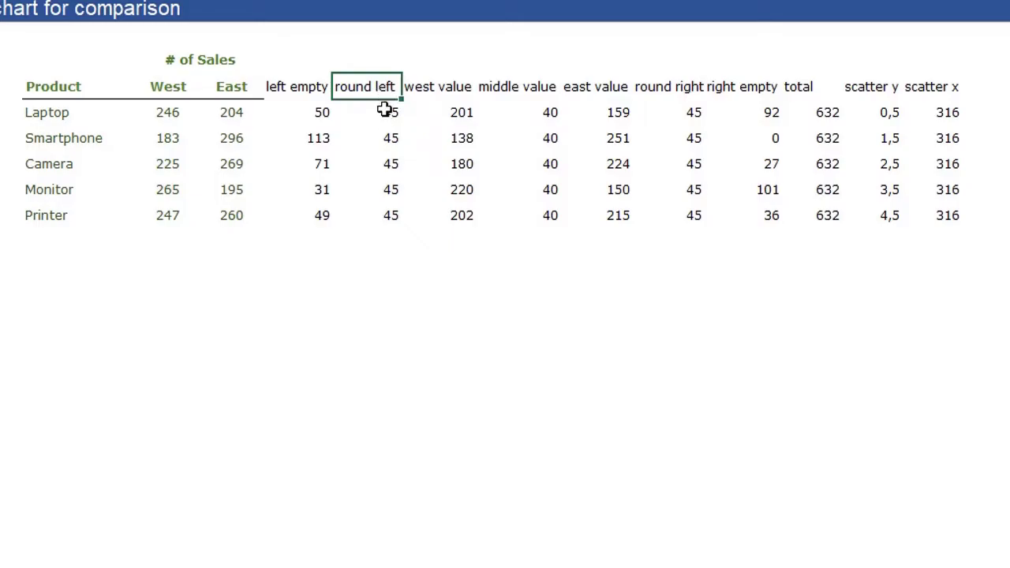
pyautogui.click(712, 88)
pyautogui.click(696, 93)
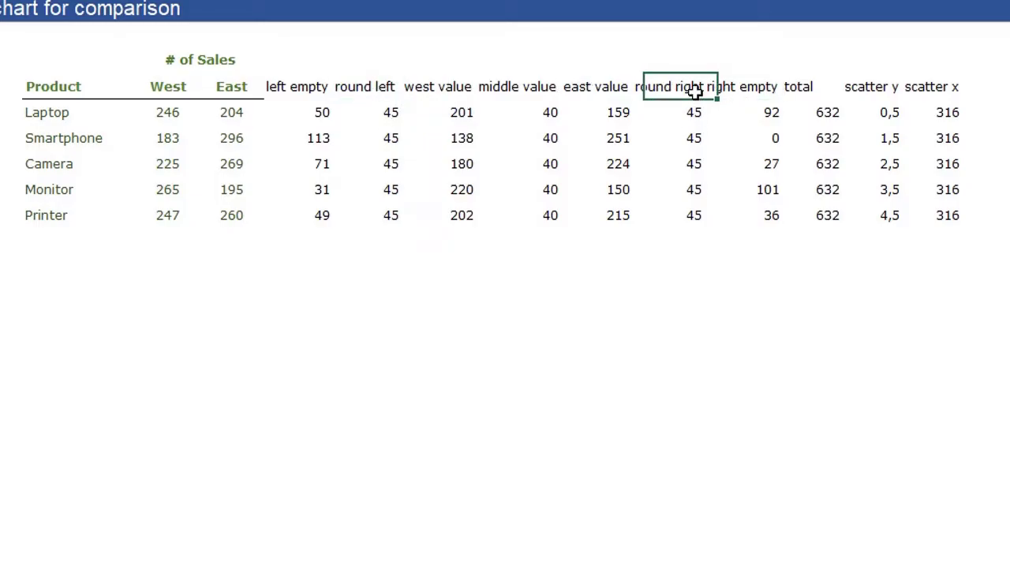
pyautogui.click(427, 91)
pyautogui.click(601, 92)
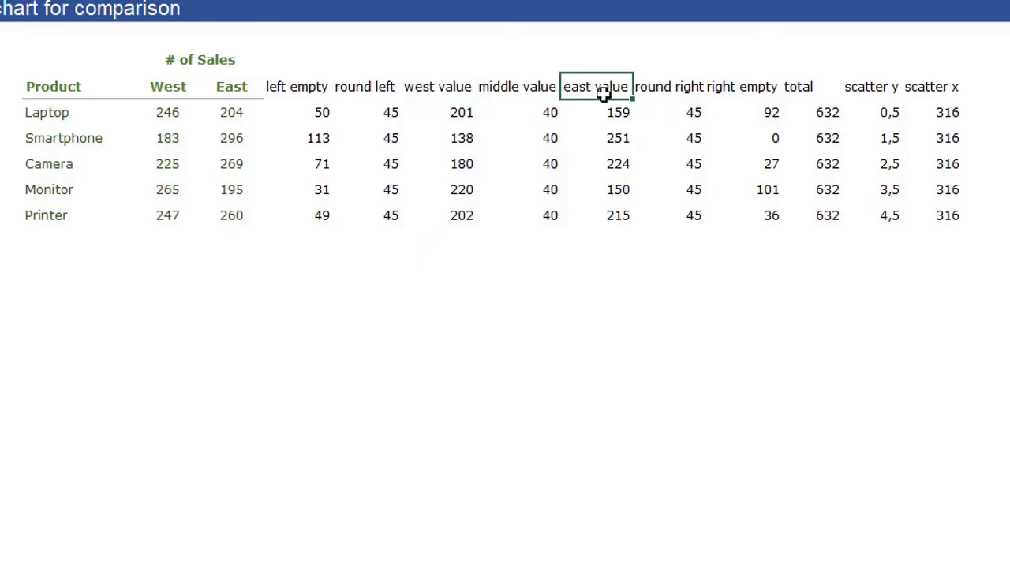
pyautogui.click(538, 90)
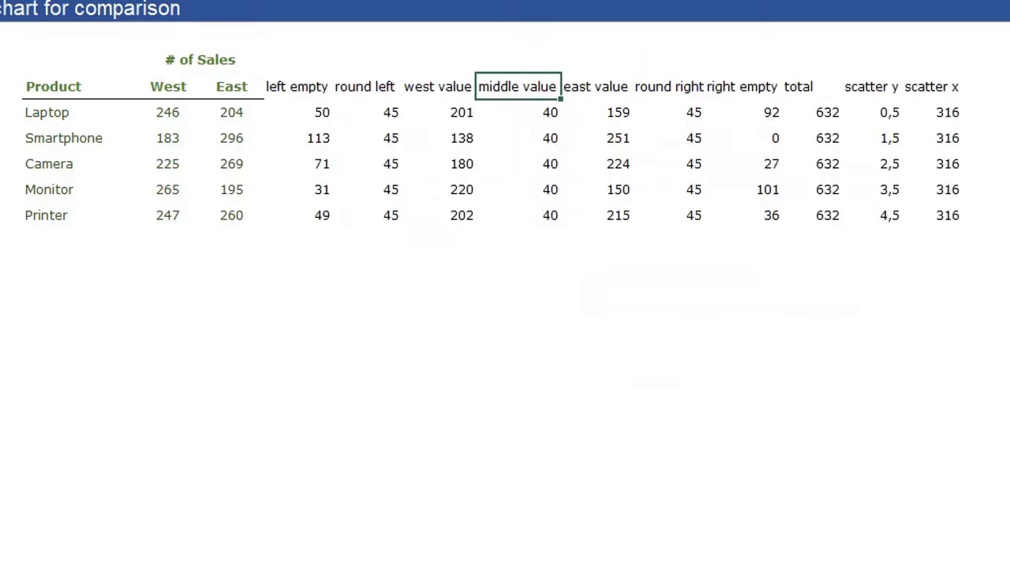
pyautogui.moveTo(813, 111); pyautogui.dragTo(818, 213)
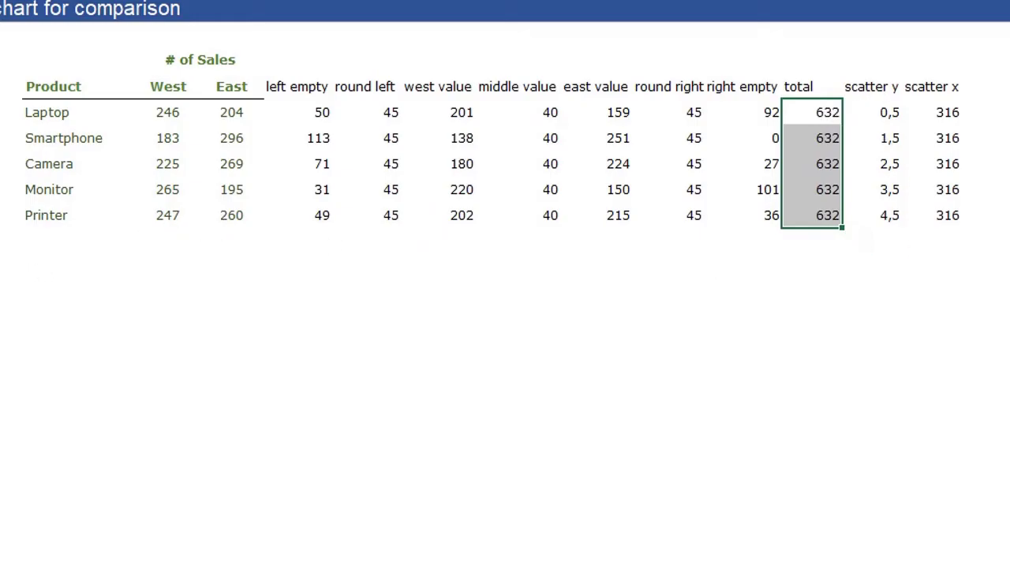
pyautogui.moveTo(882, 115); pyautogui.dragTo(939, 225)
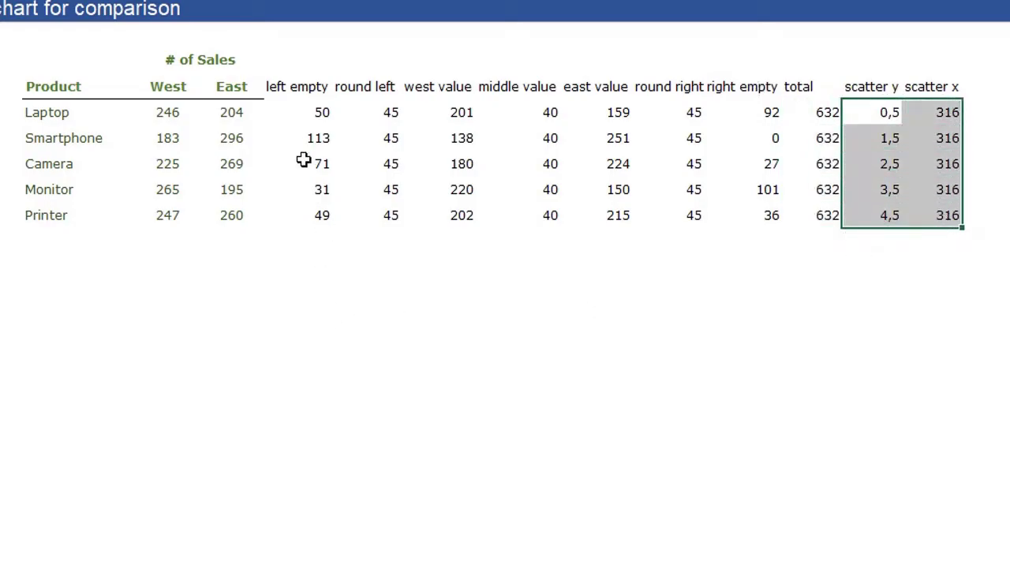
pyautogui.click(318, 112)
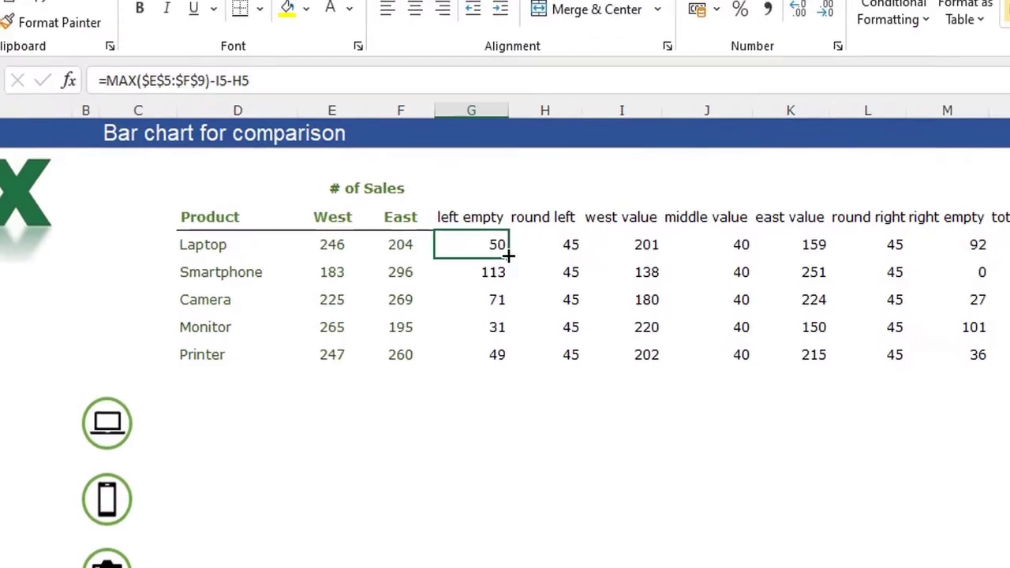
pyautogui.click(336, 87)
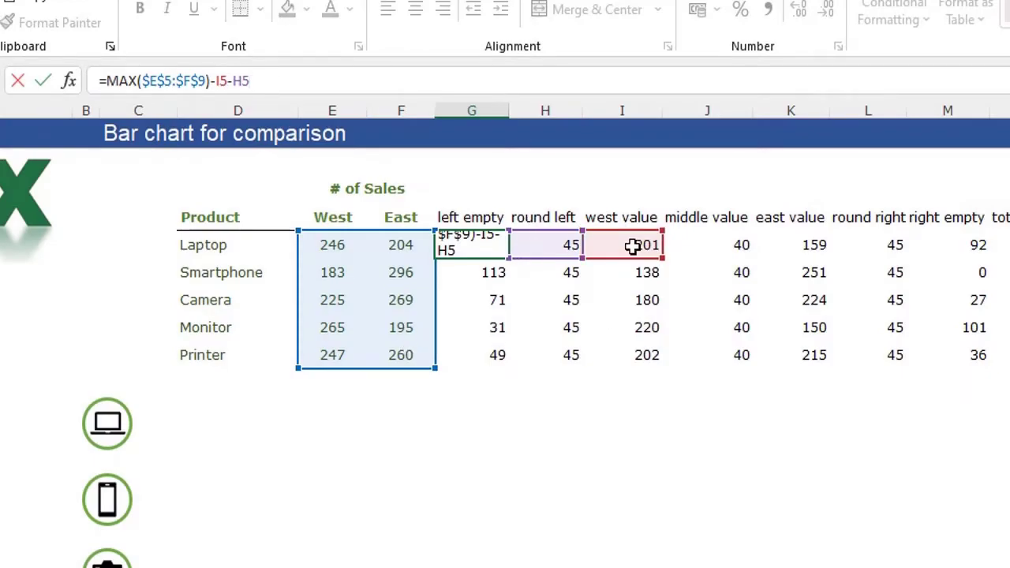
pyautogui.press('Return')
pyautogui.click(956, 241)
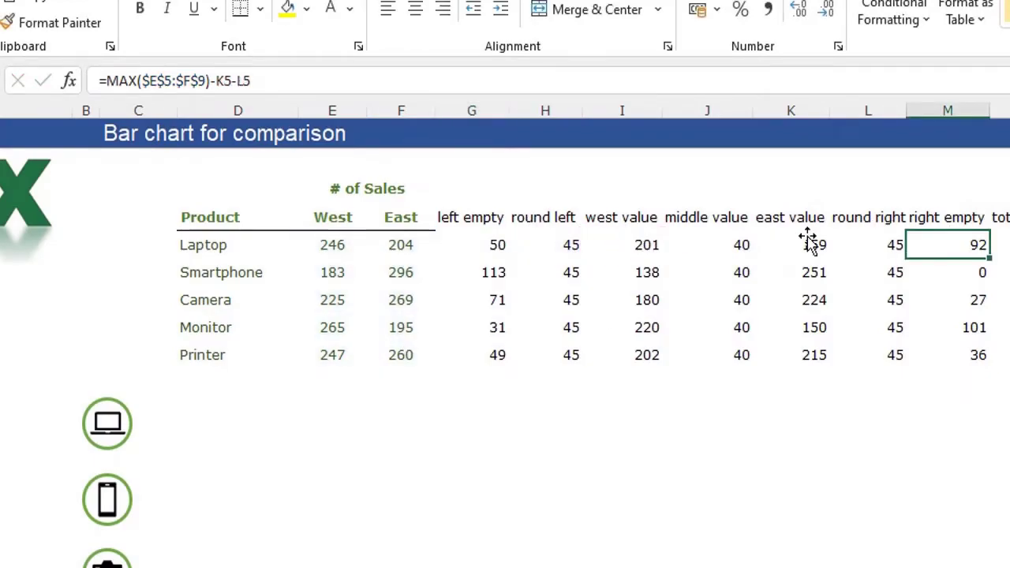
pyautogui.click(187, 81)
pyautogui.press('Escape')
pyautogui.click(570, 243)
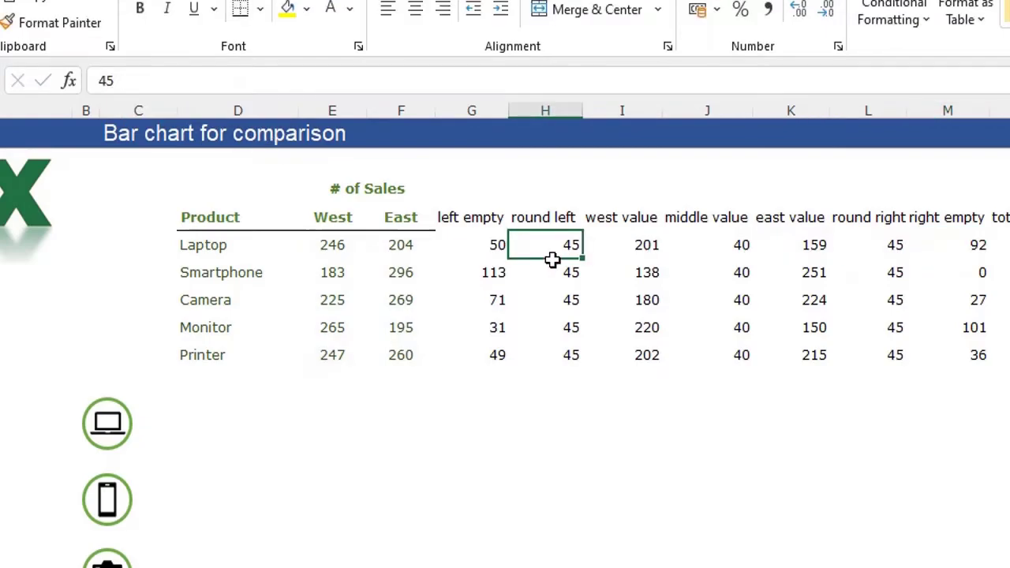
pyautogui.click(636, 243)
pyautogui.click(342, 80)
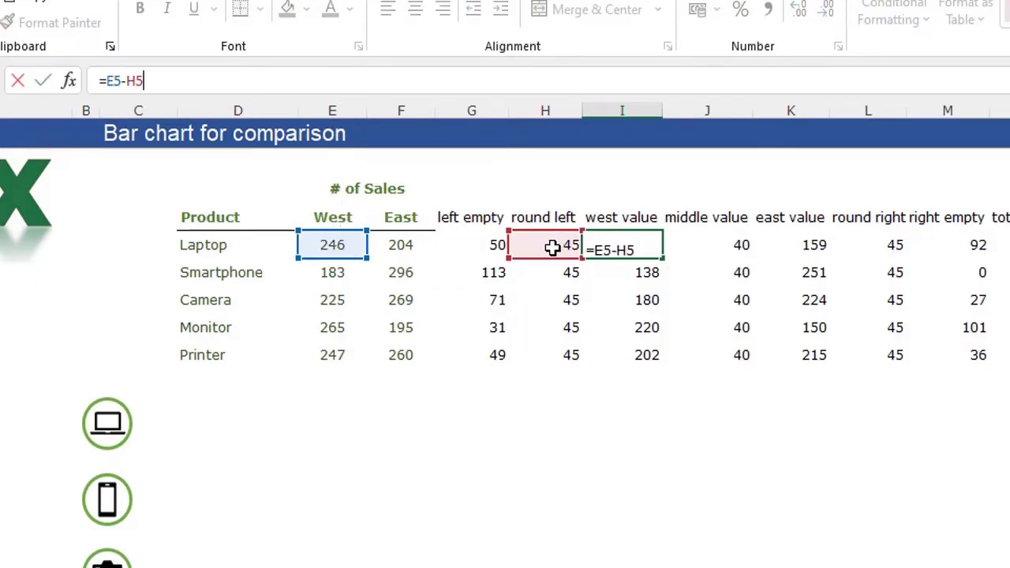
pyautogui.press('Escape')
pyautogui.click(720, 247)
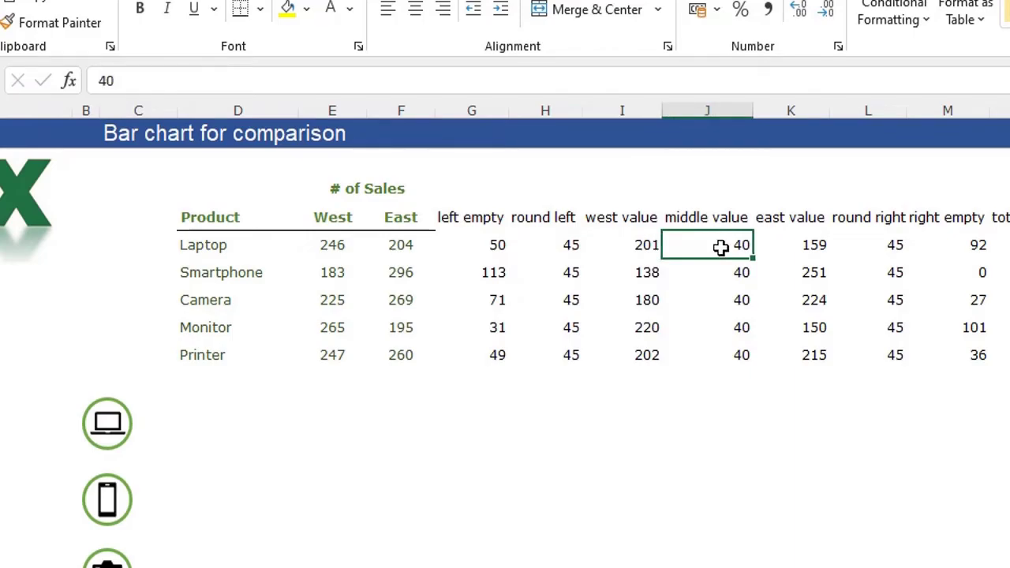
pyautogui.click(849, 202)
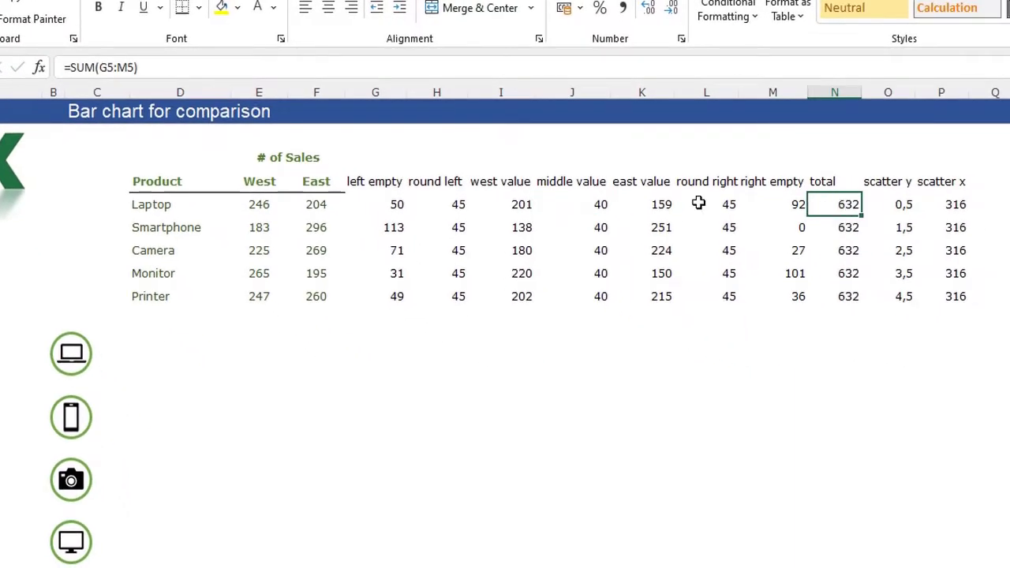
pyautogui.click(901, 204)
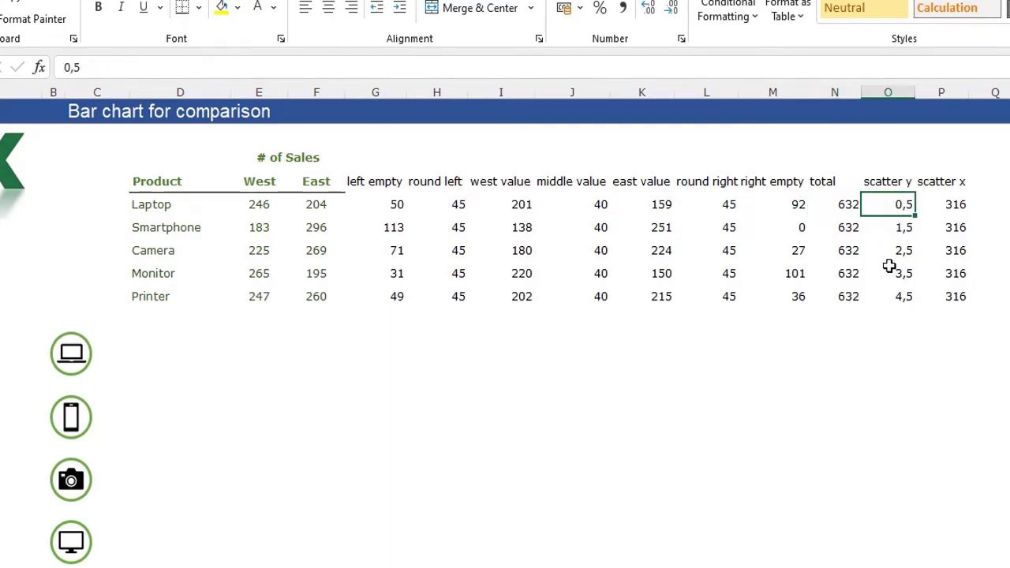
pyautogui.click(945, 203)
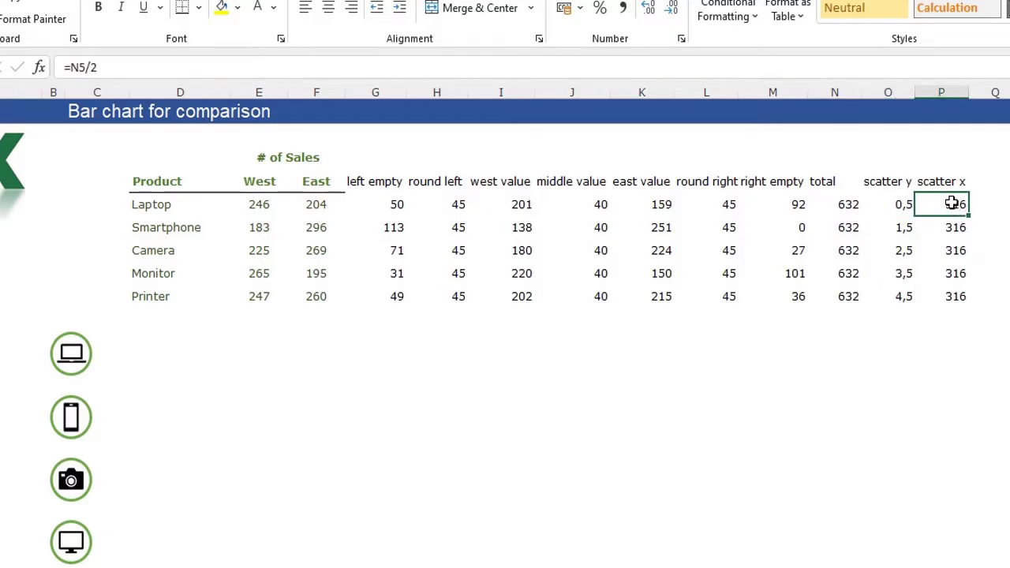
pyautogui.click(848, 204)
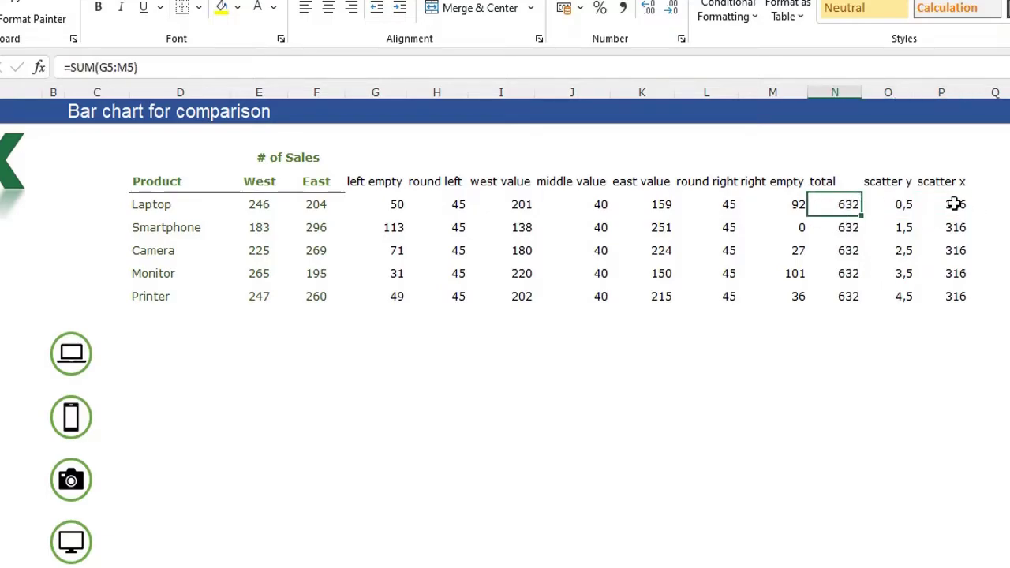
pyautogui.click(952, 204)
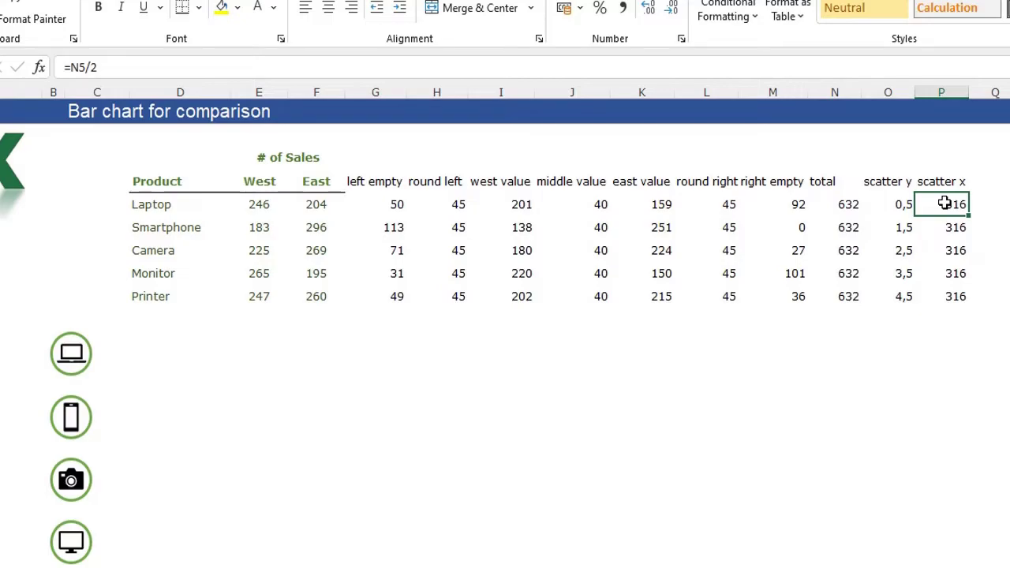
pyautogui.click(335, 347)
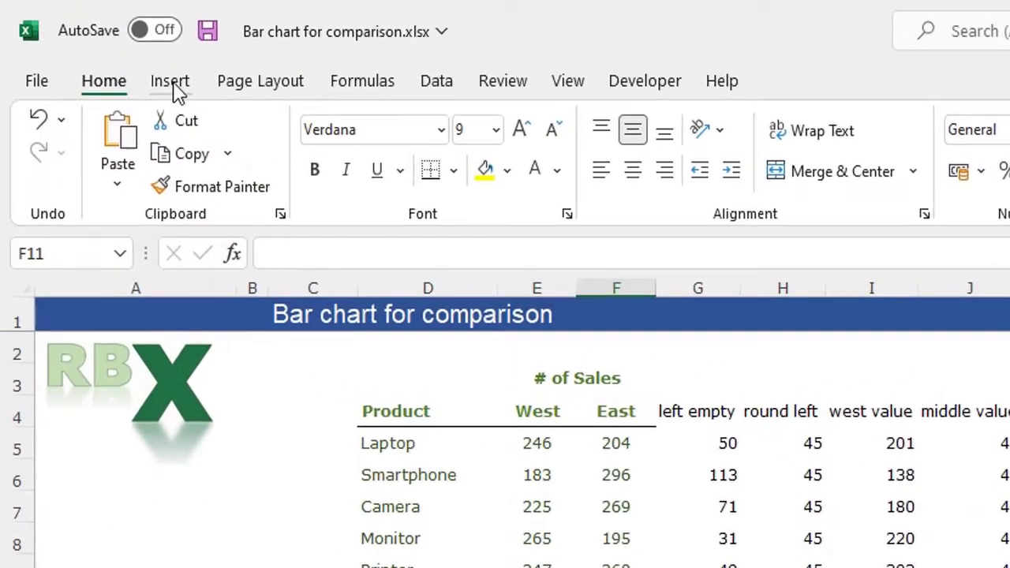
# Step: Insert an empty 2-D stacked bar chart and open its Select Data Source dialog
pyautogui.click(175, 85)
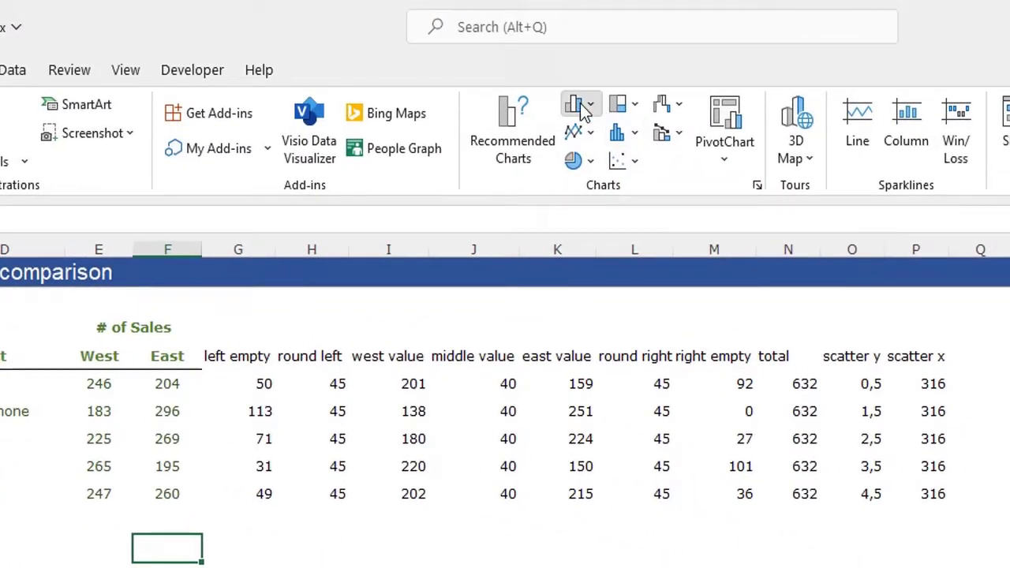
pyautogui.click(578, 104)
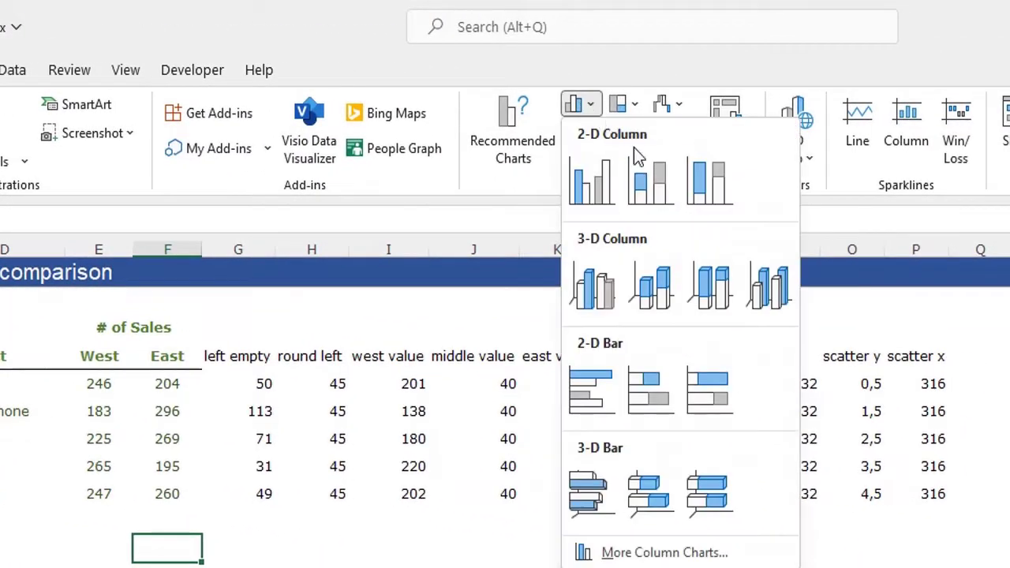
pyautogui.click(654, 392)
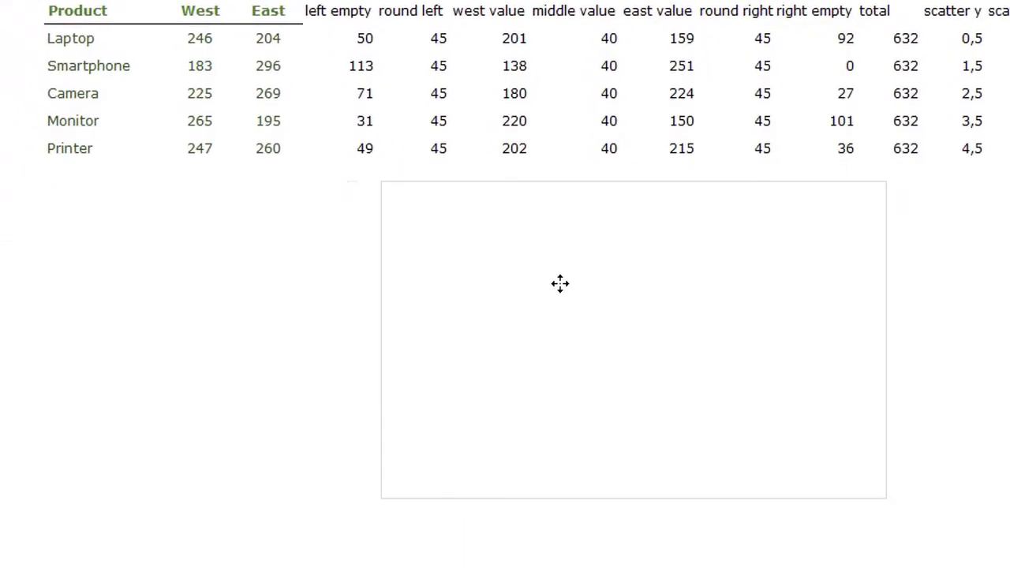
pyautogui.rightClick(413, 254)
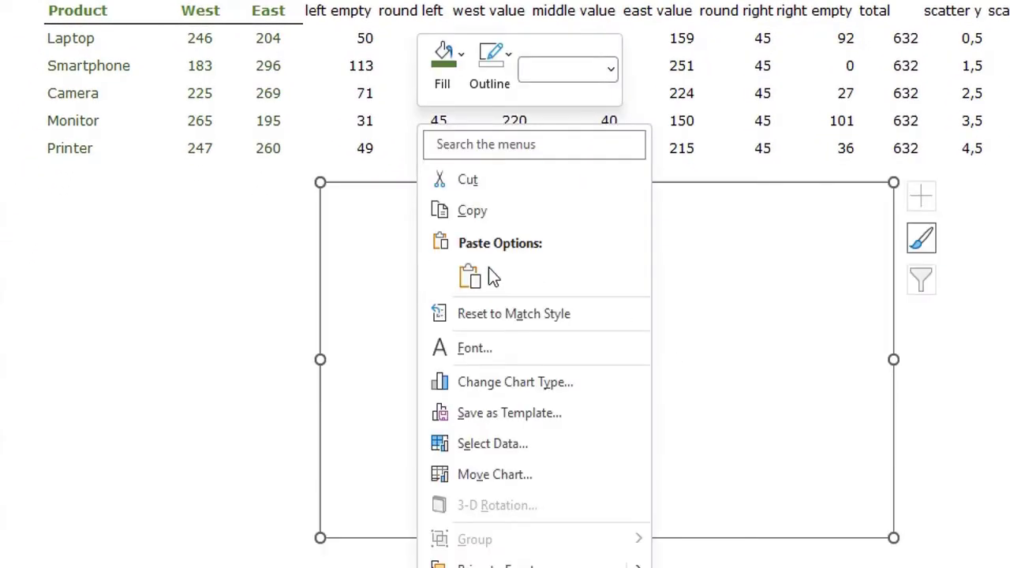
pyautogui.click(490, 448)
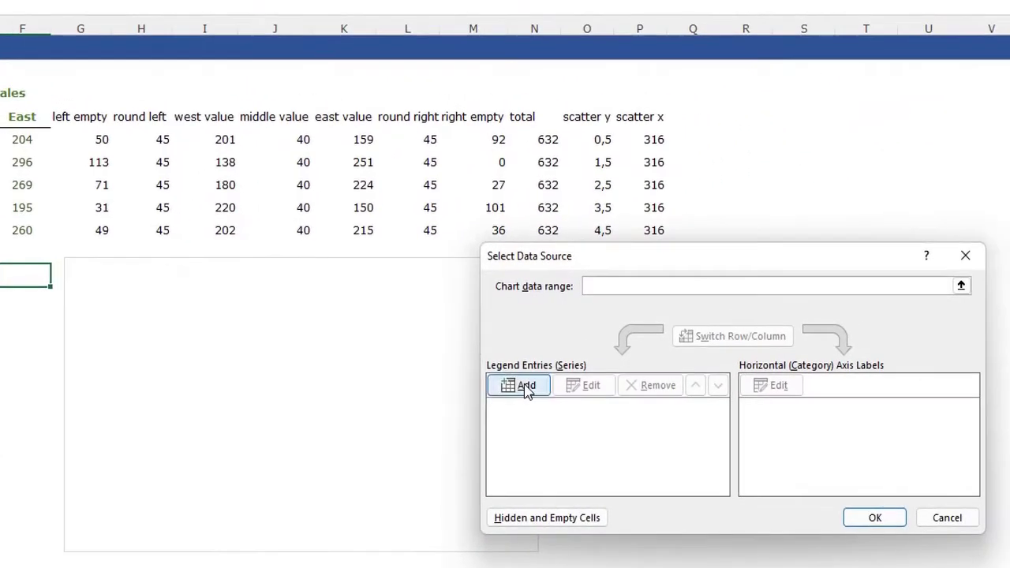
# Step: Add the left empty (G5:G9) and round left (H5:H9) series to the chart
pyautogui.click(875, 338)
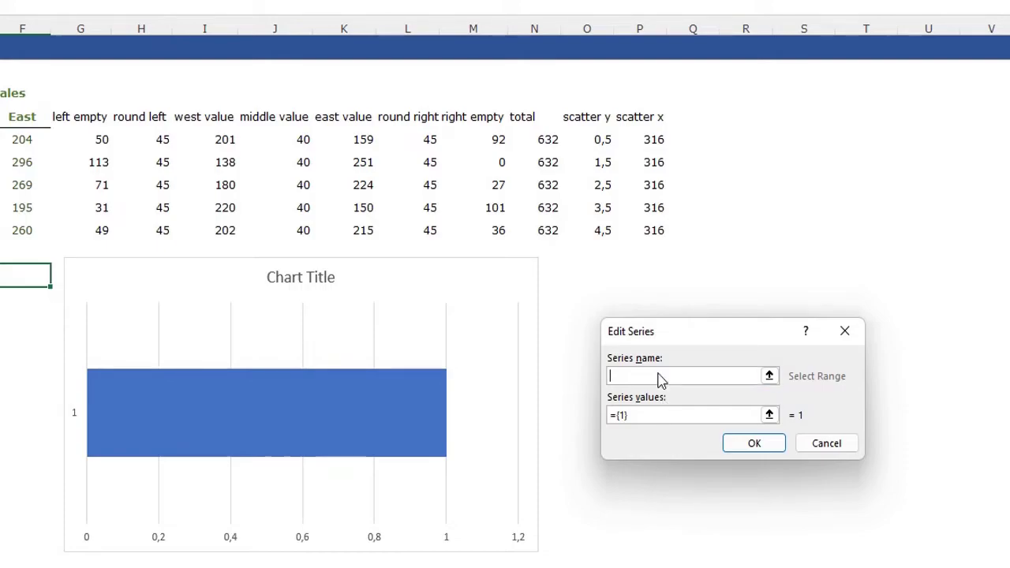
pyautogui.click(85, 120)
pyautogui.moveTo(642, 415); pyautogui.dragTo(554, 423)
pyautogui.press('BackSpace')
pyautogui.moveTo(83, 136); pyautogui.dragTo(82, 228)
pyautogui.click(755, 444)
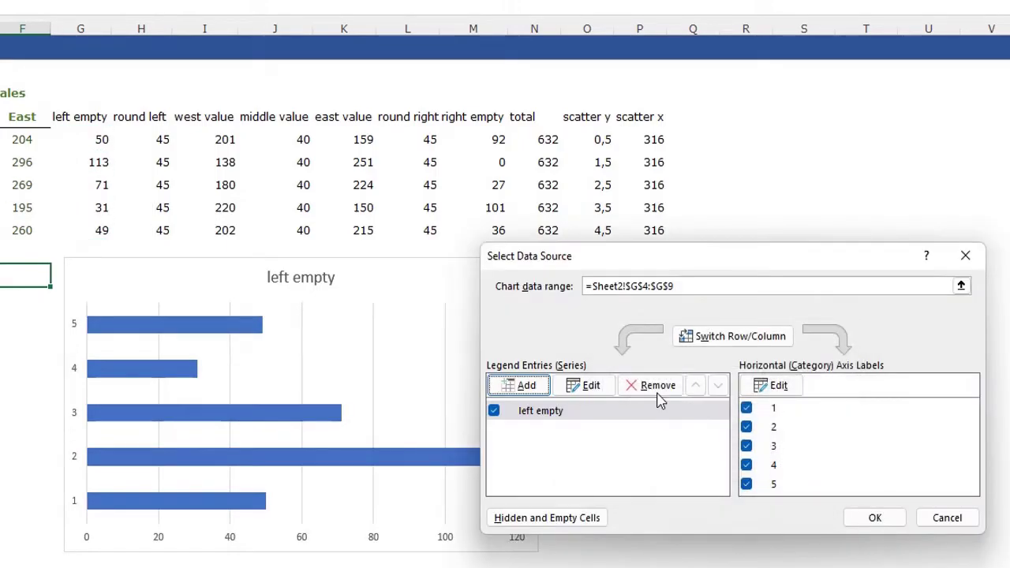
pyautogui.click(525, 386)
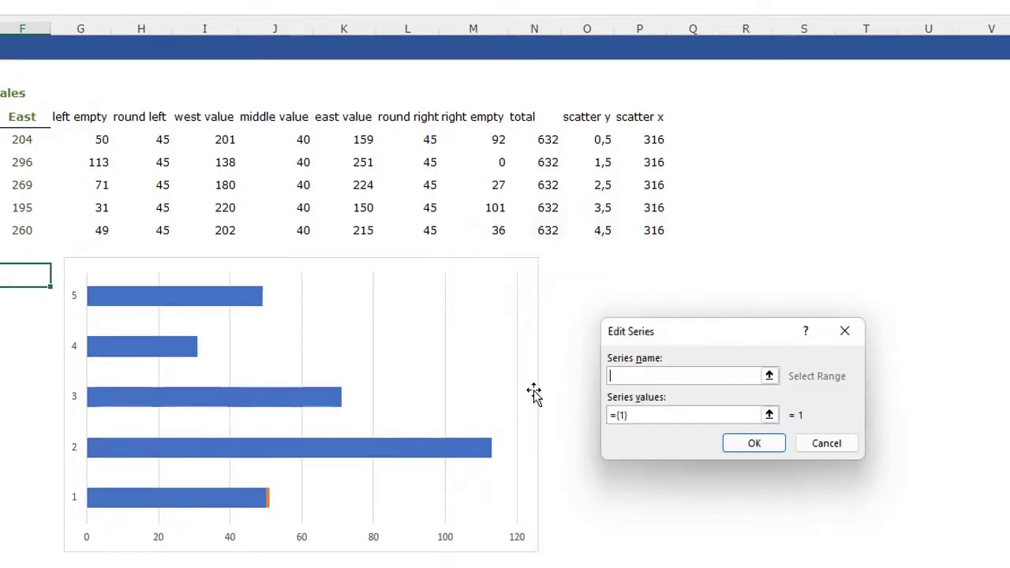
pyautogui.click(152, 117)
pyautogui.click(640, 413)
pyautogui.press('BackSpace')
pyautogui.moveTo(154, 142); pyautogui.dragTo(162, 229)
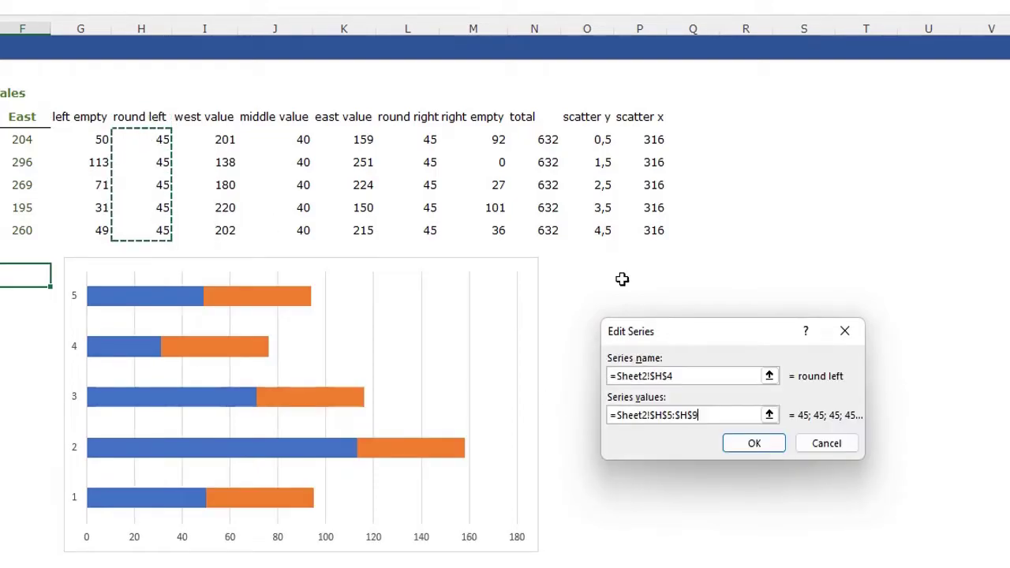
pyautogui.click(754, 443)
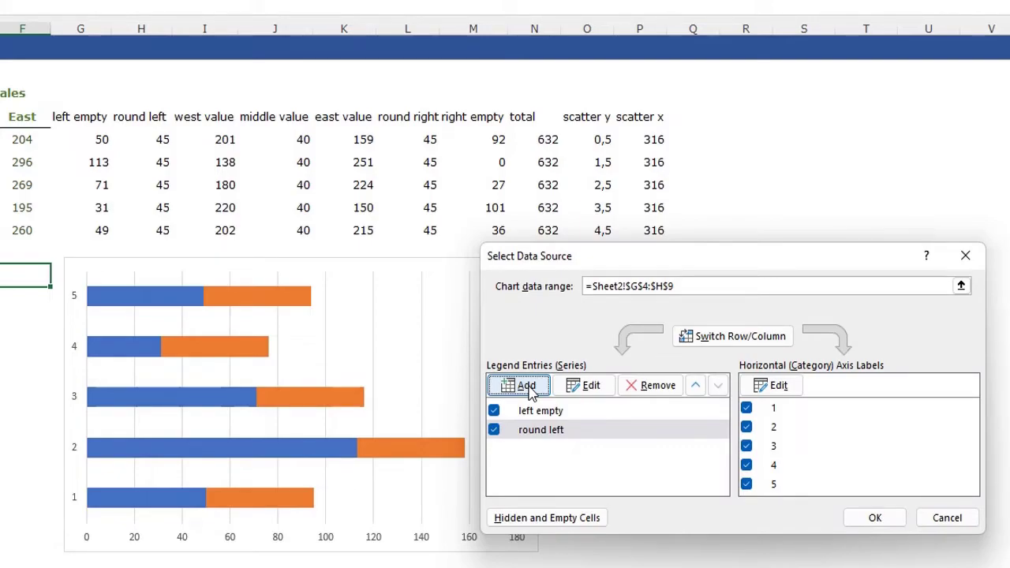
# Step: Add the west value (I5:I9) and middle value (J5:J9) series
pyautogui.click(527, 385)
pyautogui.click(206, 116)
pyautogui.click(640, 413)
pyautogui.press('BackSpace')
pyautogui.moveTo(205, 140); pyautogui.dragTo(205, 228)
pyautogui.click(754, 443)
pyautogui.click(526, 385)
pyautogui.click(274, 117)
pyautogui.click(620, 415)
pyautogui.press('BackSpace')
pyautogui.moveTo(274, 139); pyautogui.dragTo(275, 229)
pyautogui.click(753, 442)
# Step: Add the east value (K5:K9) and round right (L5:L9) series
pyautogui.click(527, 385)
pyautogui.click(343, 117)
pyautogui.click(640, 413)
pyautogui.press('BackSpace')
pyautogui.moveTo(343, 139); pyautogui.dragTo(343, 229)
pyautogui.click(754, 442)
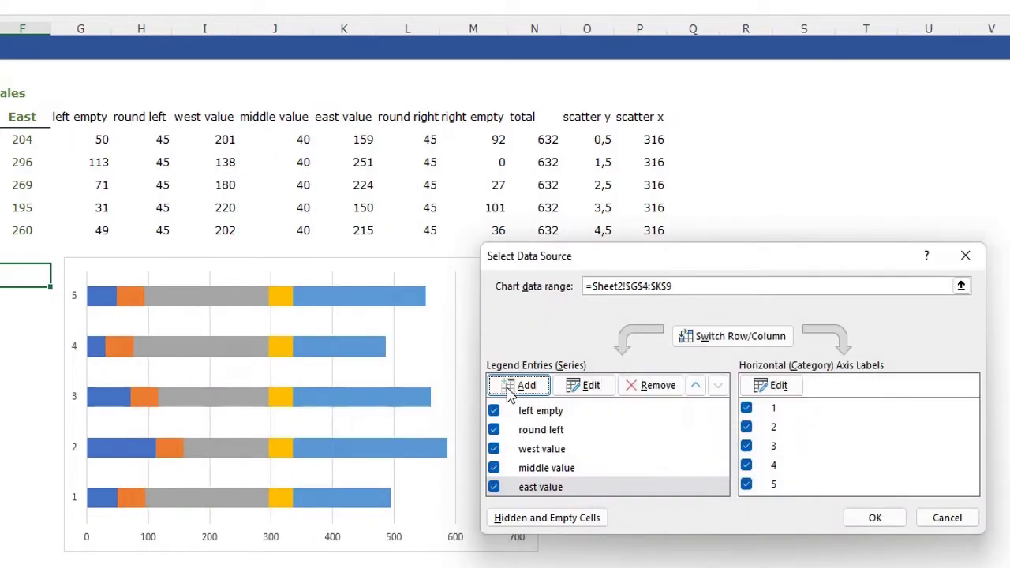
pyautogui.click(509, 393)
pyautogui.click(407, 117)
pyautogui.click(631, 415)
pyautogui.press('BackSpace')
pyautogui.moveTo(430, 140); pyautogui.dragTo(430, 228)
pyautogui.click(753, 443)
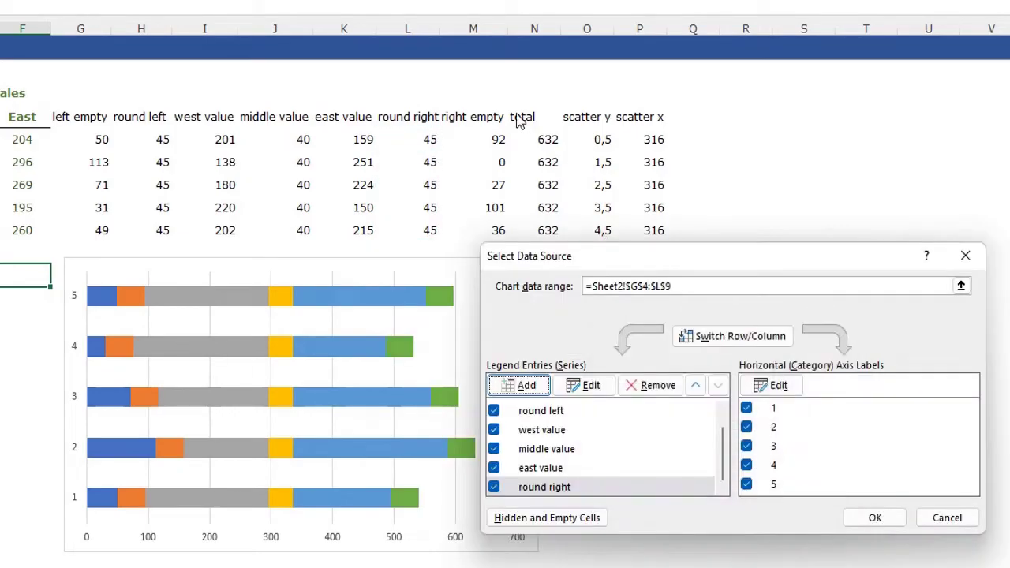
# Step: Add the right empty series from M5:M9 and confirm the data source
pyautogui.click(526, 385)
pyautogui.click(474, 117)
pyautogui.click(631, 415)
pyautogui.press('BackSpace')
pyautogui.moveTo(473, 140); pyautogui.dragTo(473, 229)
pyautogui.click(753, 443)
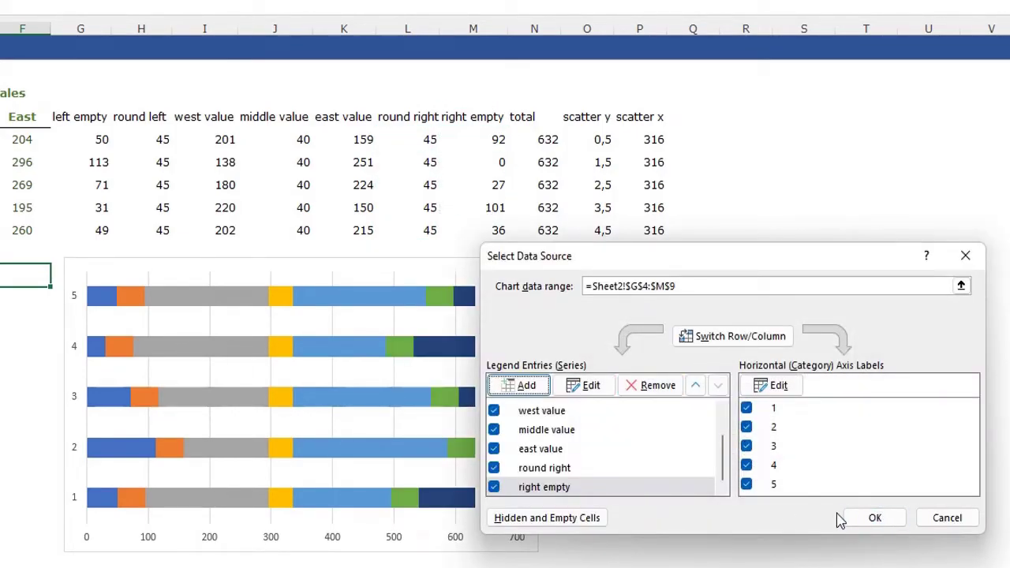
pyautogui.click(874, 517)
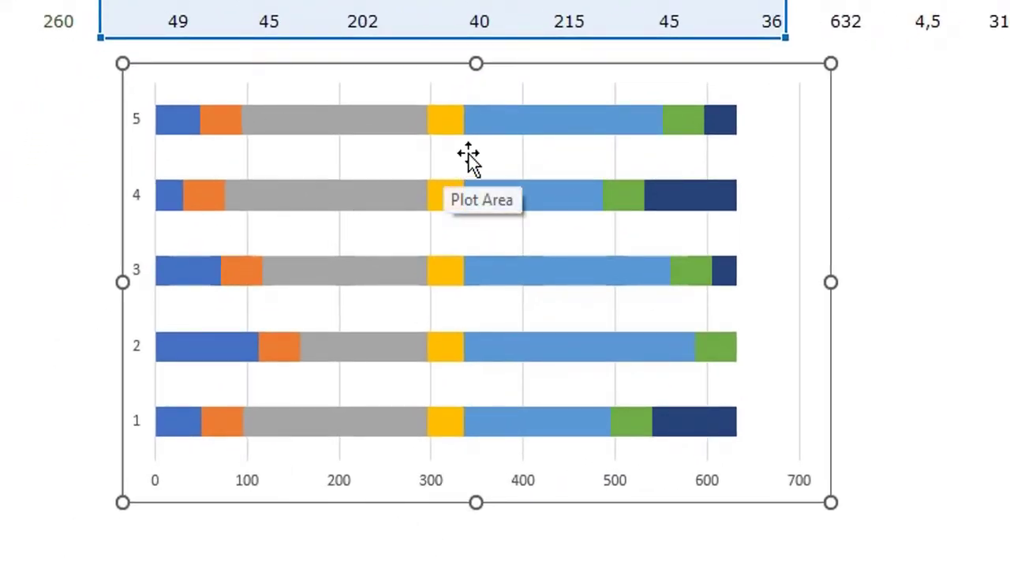
# Step: Delete the gridlines and add the chart title '#sales west vs. east'
pyautogui.click(523, 169)
pyautogui.press('Delete')
pyautogui.click(865, 80)
pyautogui.click(916, 155)
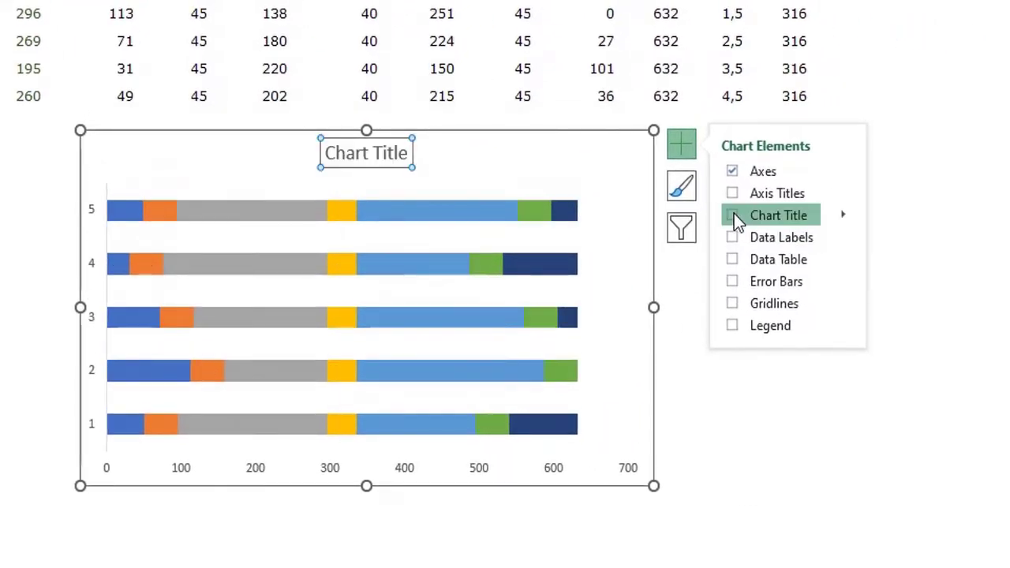
pyautogui.click(400, 153)
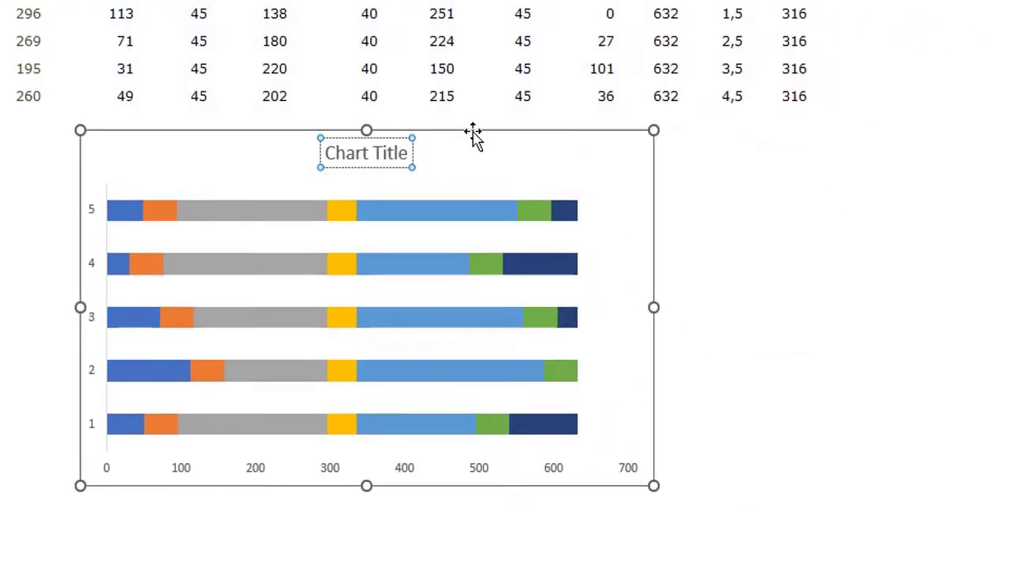
pyautogui.press('BackSpace')
pyautogui.press('BackSpace')
pyautogui.press('BackSpace')
pyautogui.press('BackSpace')
pyautogui.press('BackSpace')
pyautogui.press('BackSpace')
pyautogui.press('BackSpace')
pyautogui.press('Delete')
pyautogui.press('Delete')
pyautogui.press('Delete')
pyautogui.press('Delete')
pyautogui.write('#sa')
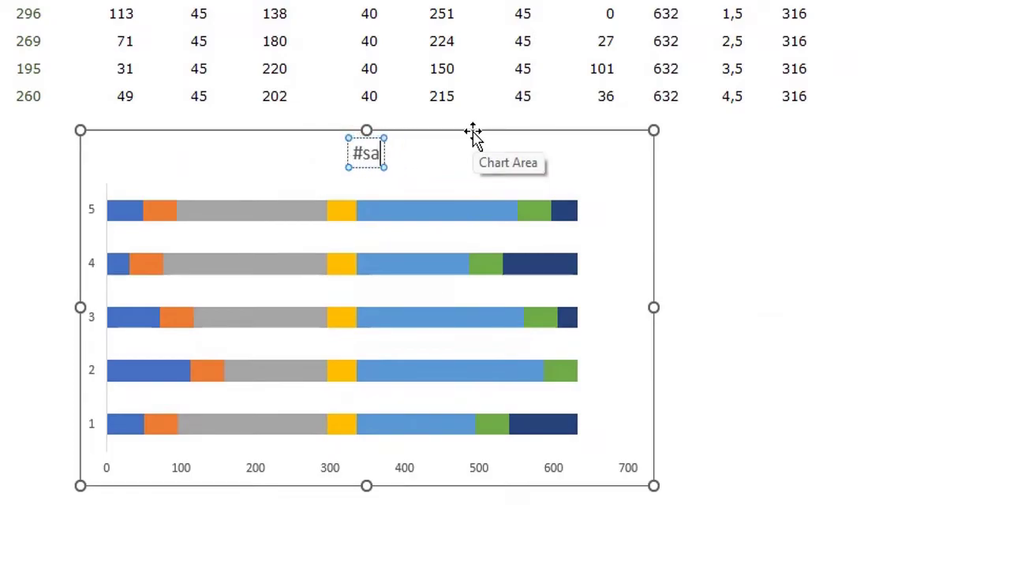
pyautogui.write('les west vs. e')
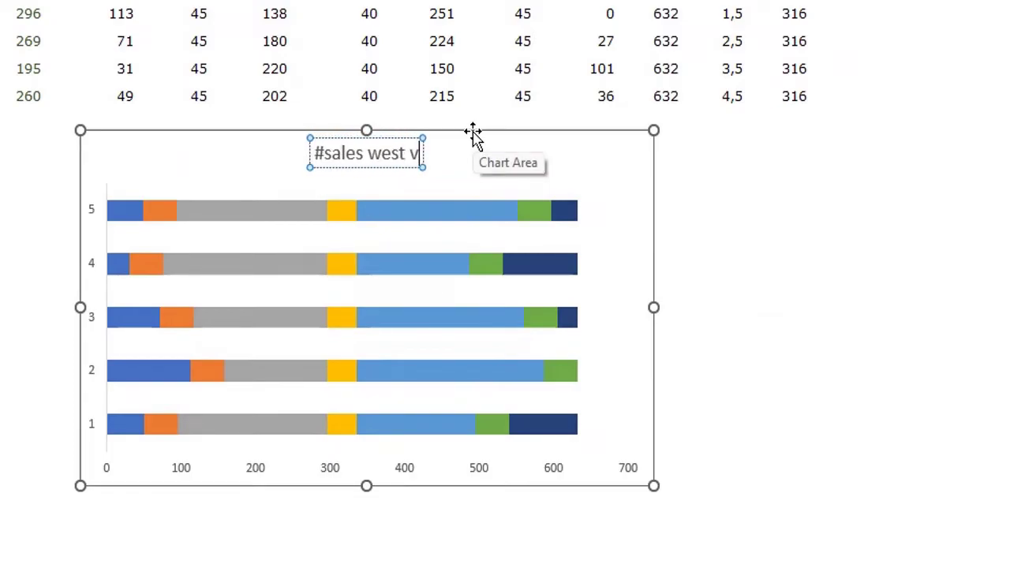
pyautogui.write('ast')
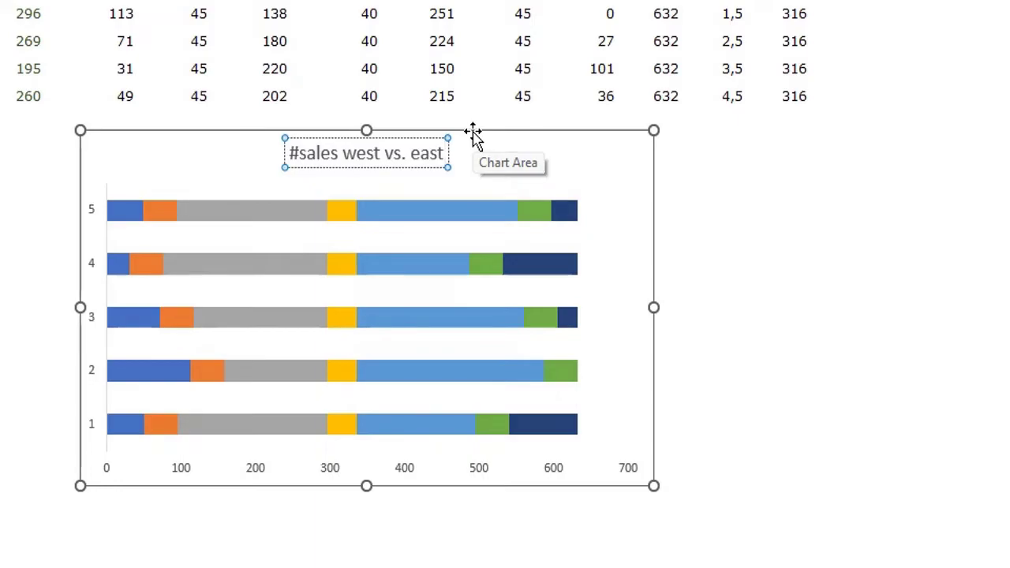
# Step: Make the chart title bold at font size 16
pyautogui.hotkey('ctrl', 'a')
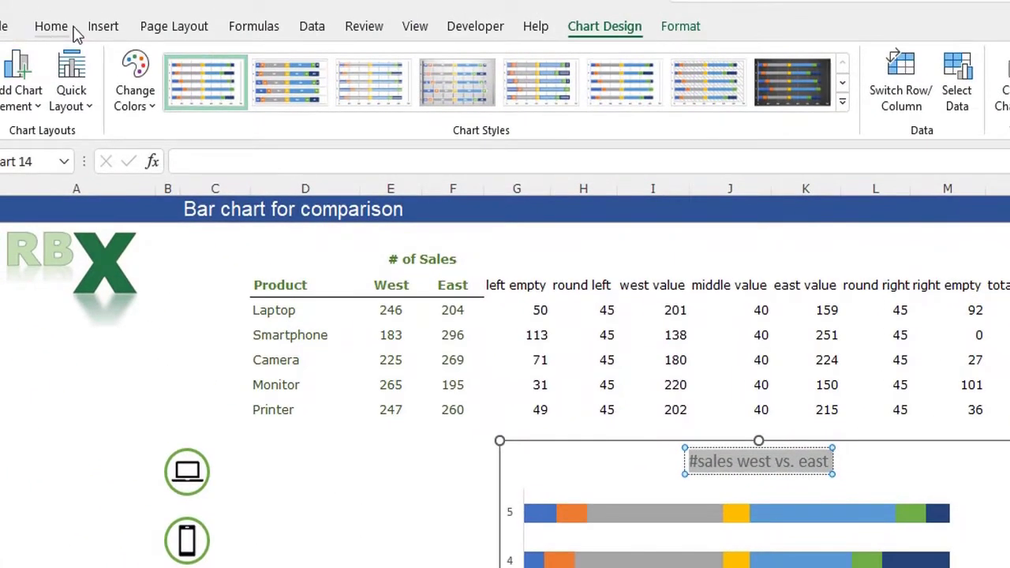
pyautogui.click(49, 26)
pyautogui.click(216, 96)
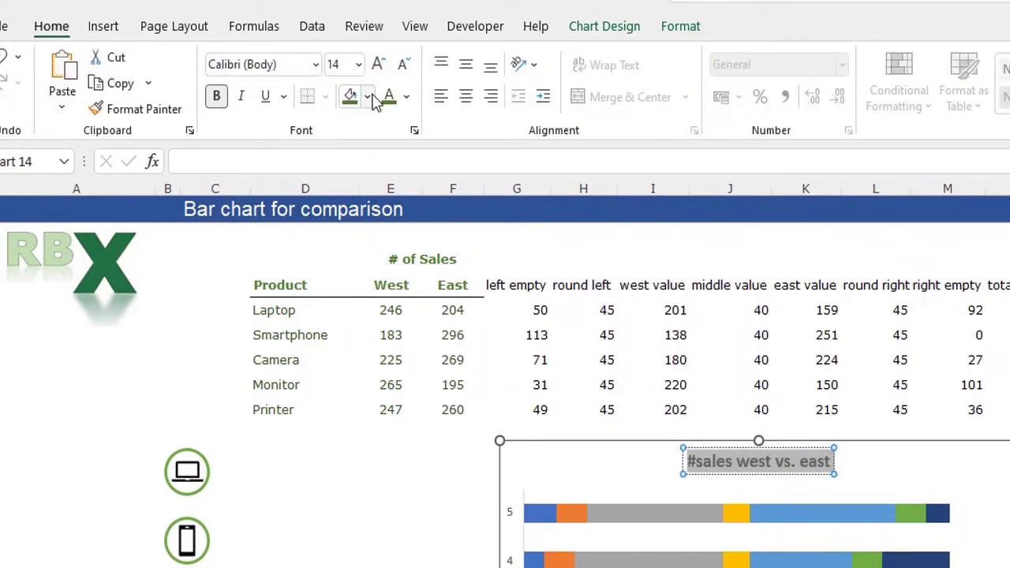
pyautogui.click(379, 64)
pyautogui.click(1009, 567)
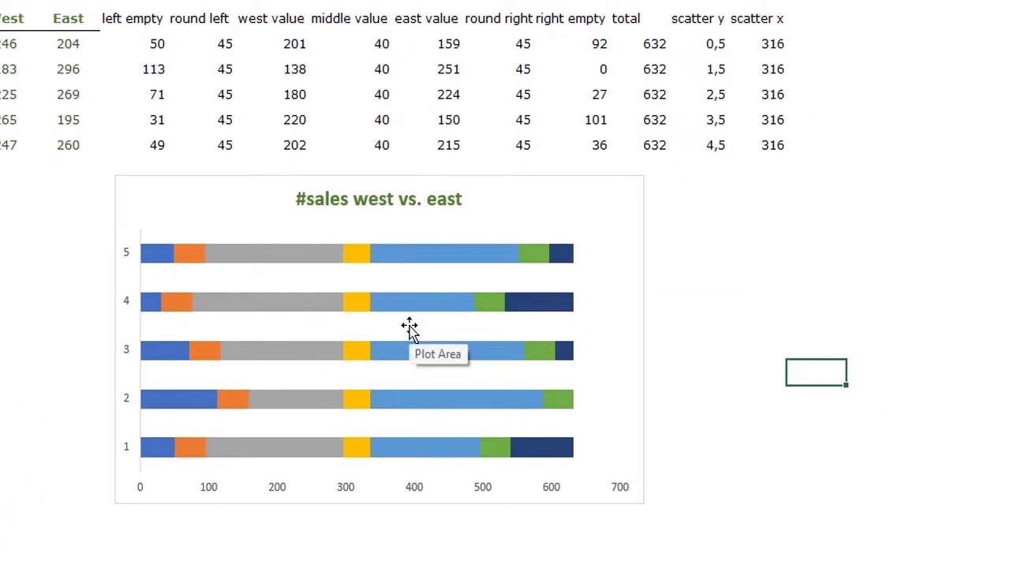
# Step: Set the left empty, middle value and right empty series to No fill
pyautogui.doubleClick(162, 197)
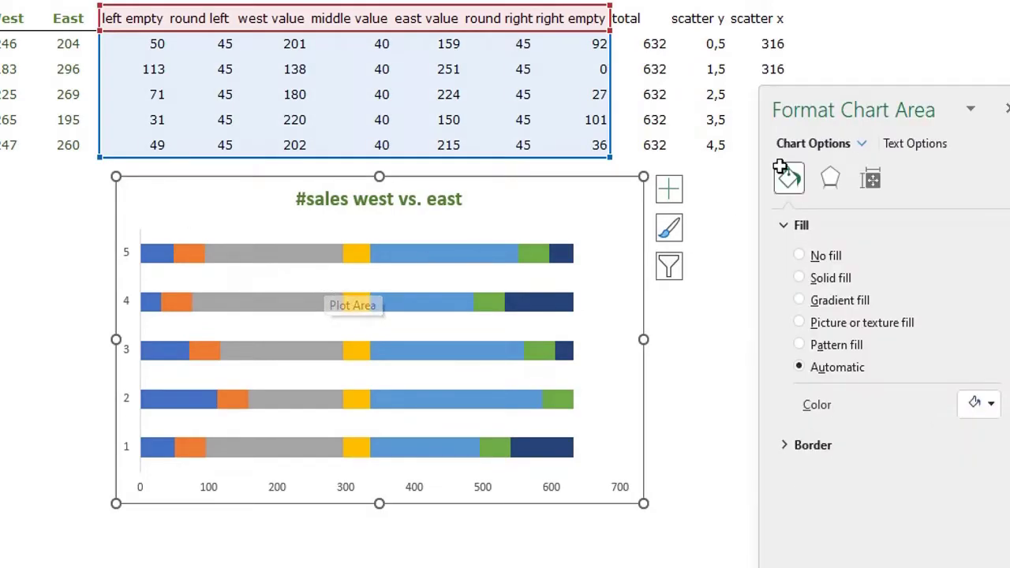
pyautogui.moveTo(867, 112); pyautogui.dragTo(776, 120)
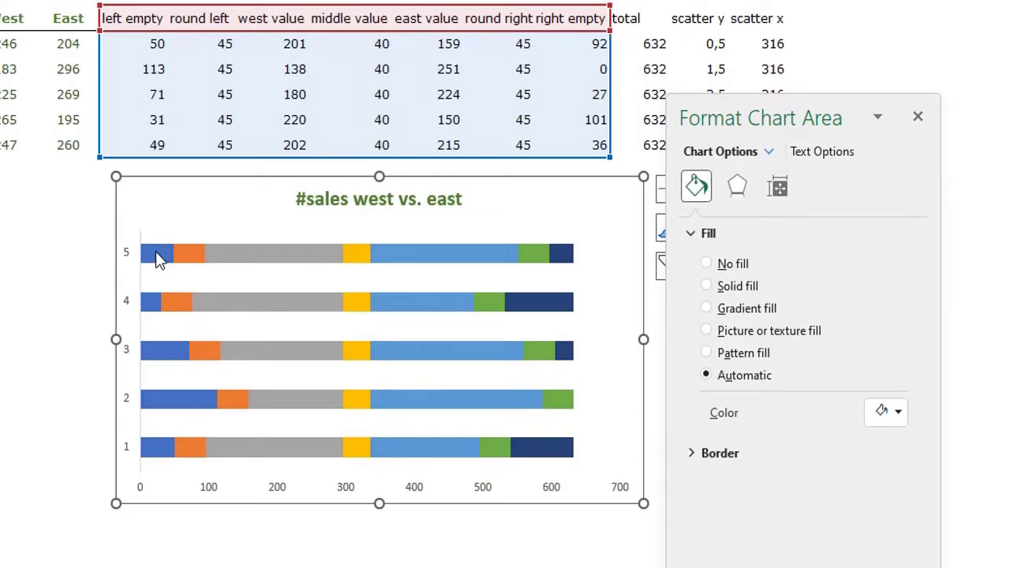
pyautogui.click(157, 254)
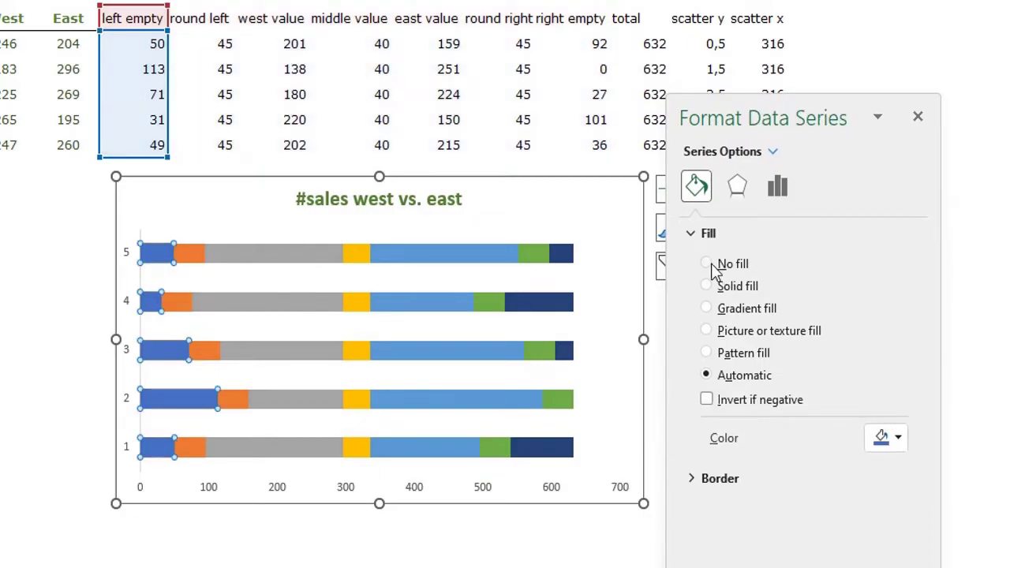
pyautogui.click(706, 264)
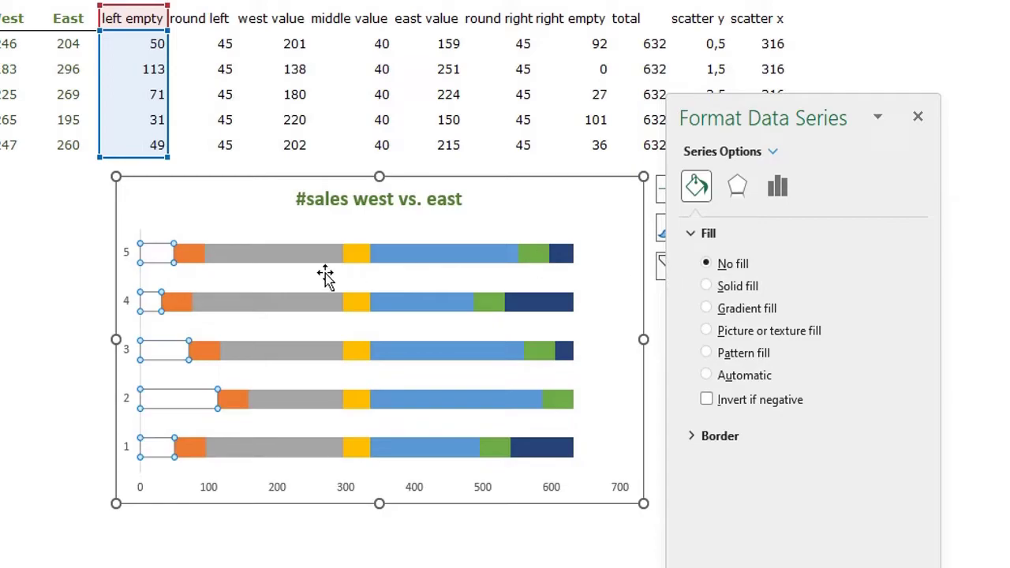
pyautogui.click(355, 254)
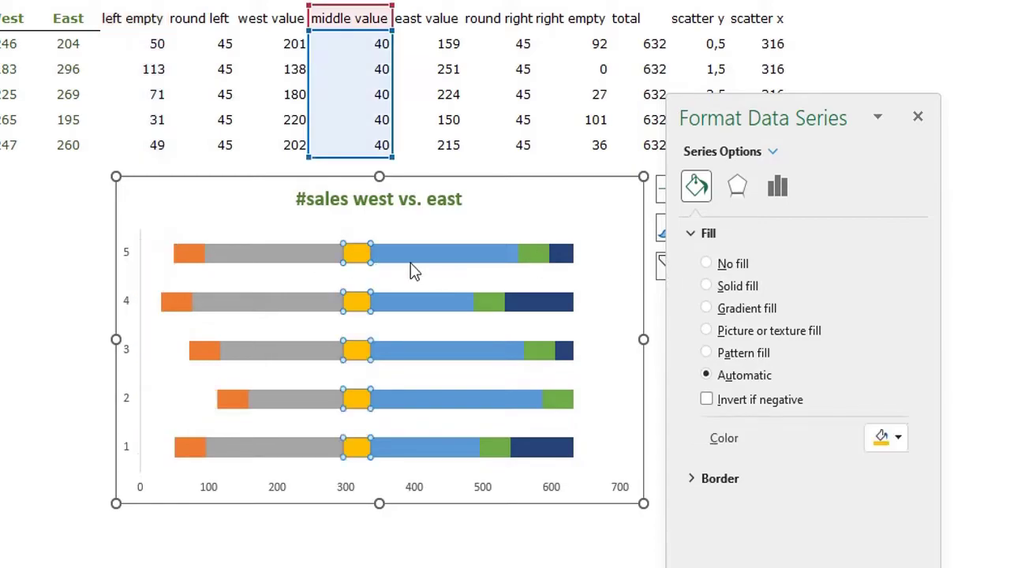
pyautogui.click(706, 264)
pyautogui.click(562, 254)
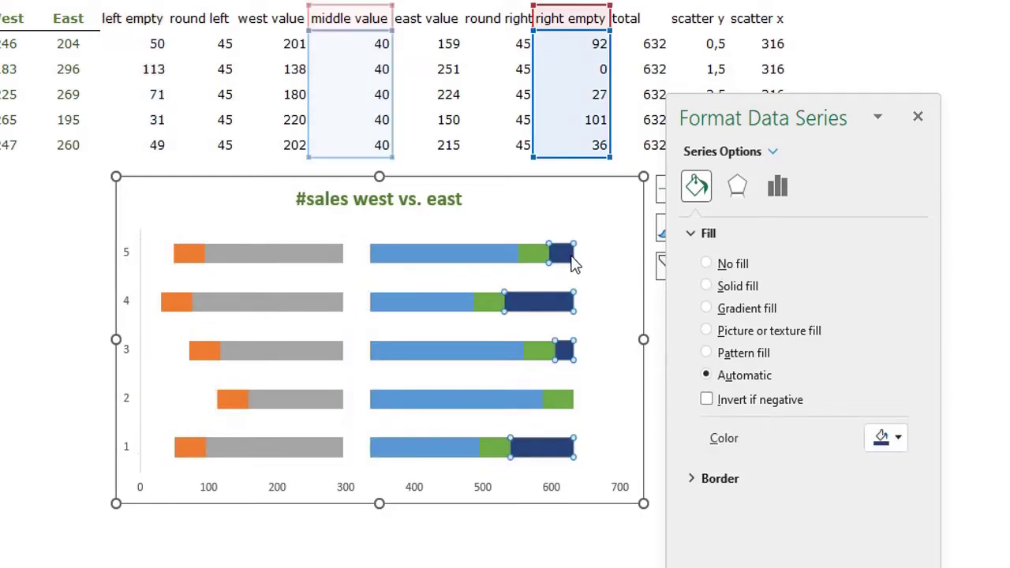
pyautogui.click(706, 265)
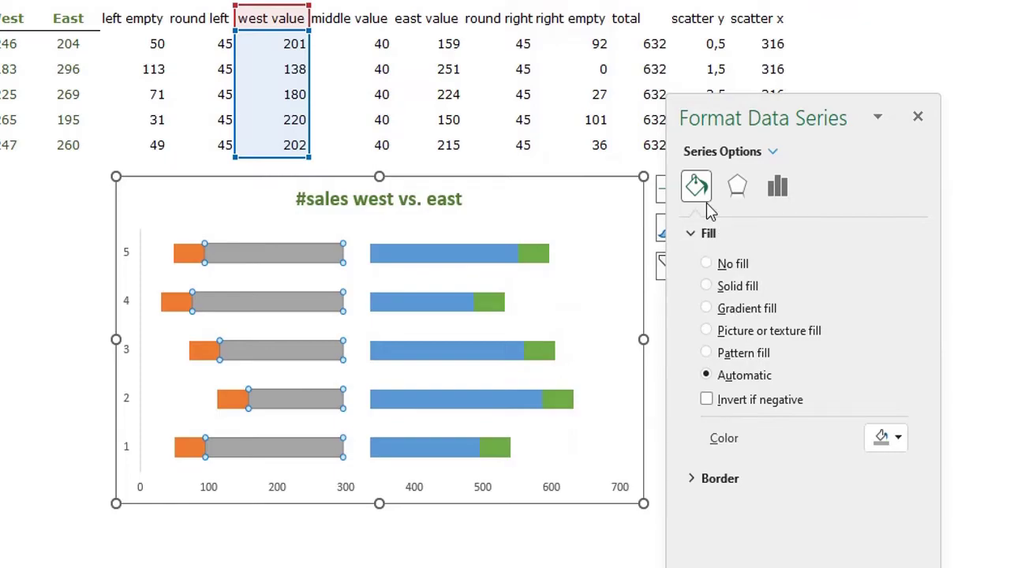
# Step: Give the west value and east value bars a solid dark green fill
pyautogui.click(730, 287)
pyautogui.click(888, 438)
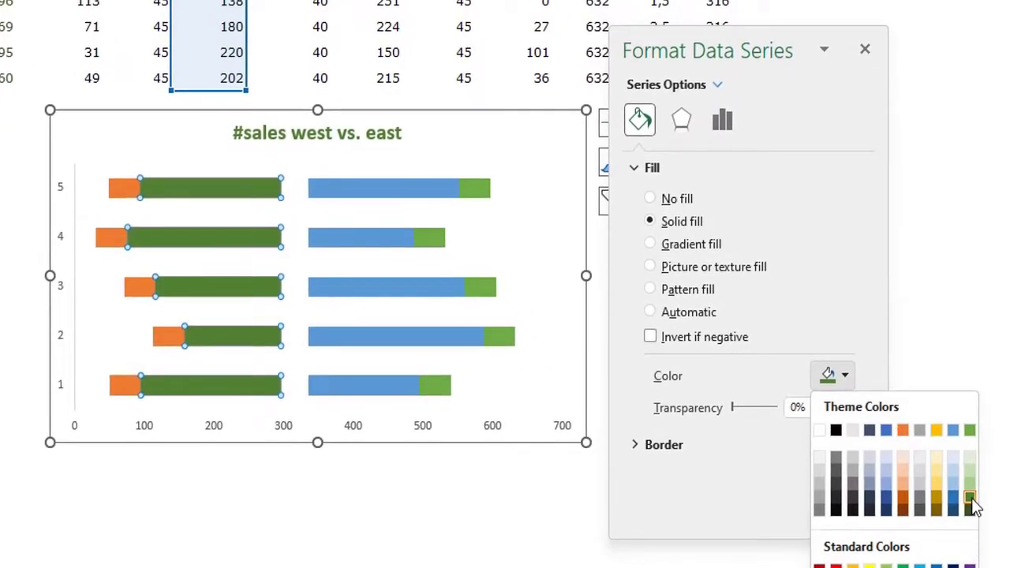
pyautogui.click(969, 498)
pyautogui.click(418, 189)
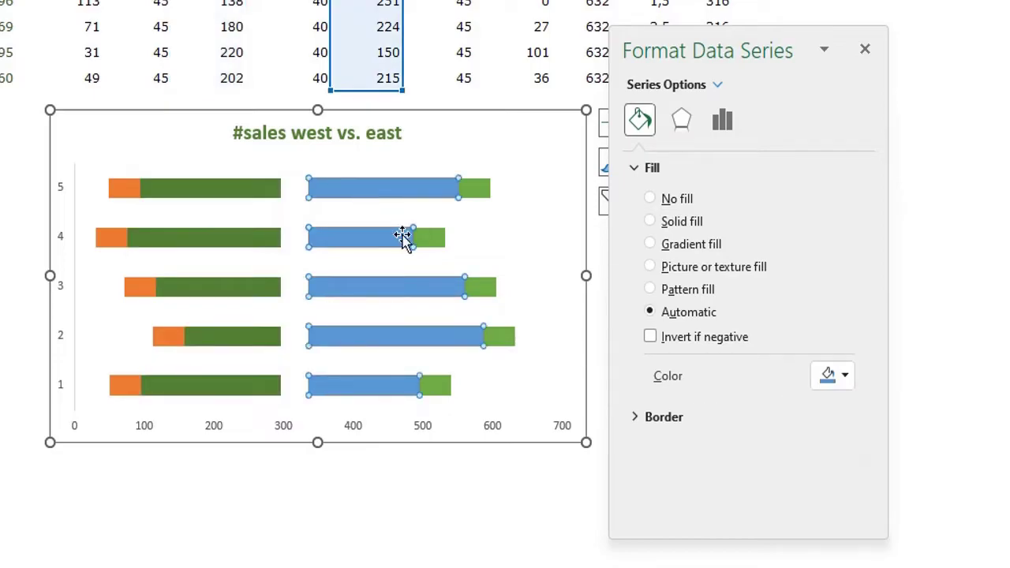
pyautogui.click(652, 222)
pyautogui.click(837, 376)
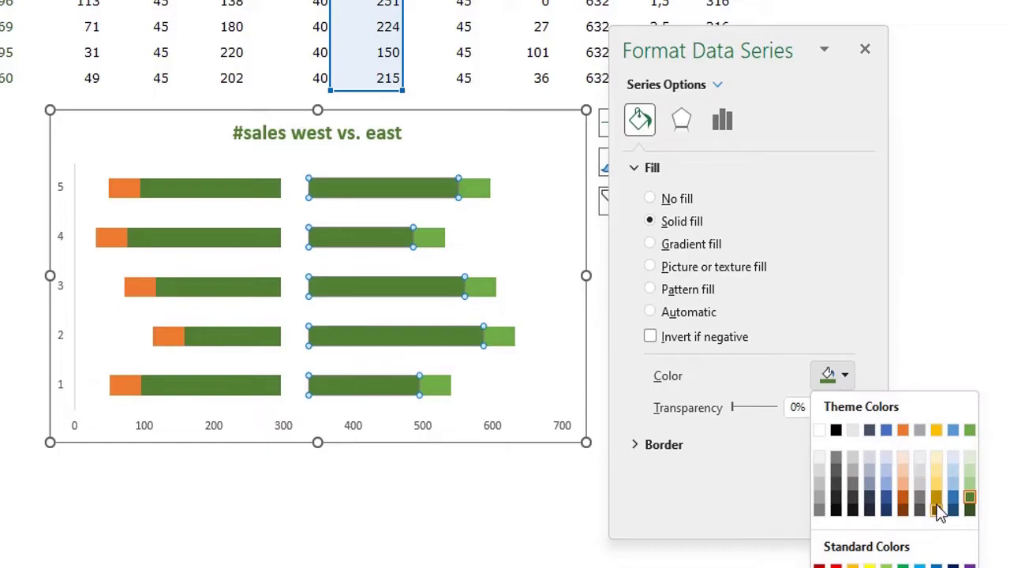
pyautogui.click(968, 498)
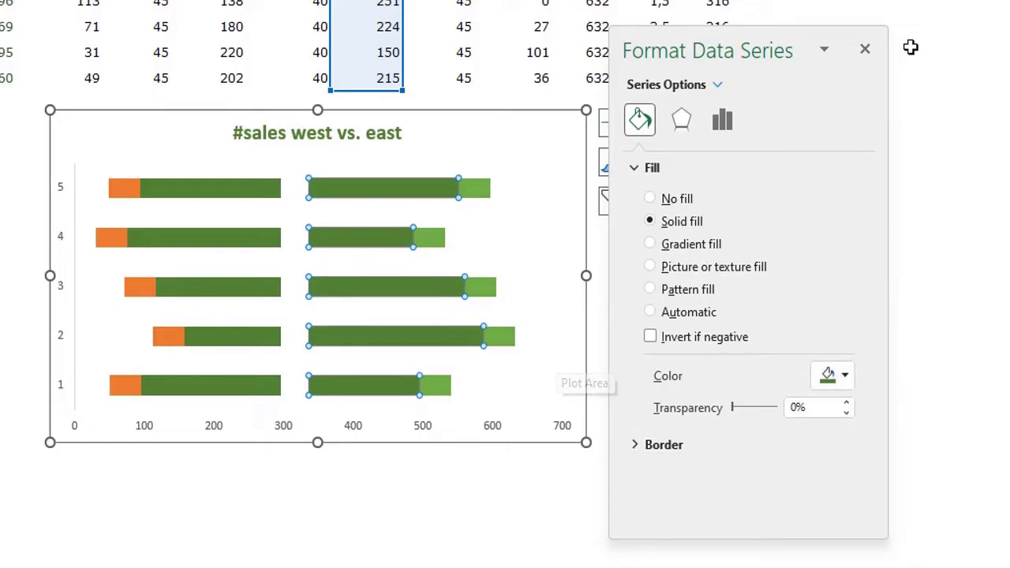
pyautogui.click(865, 52)
pyautogui.click(392, 495)
pyautogui.click(677, 316)
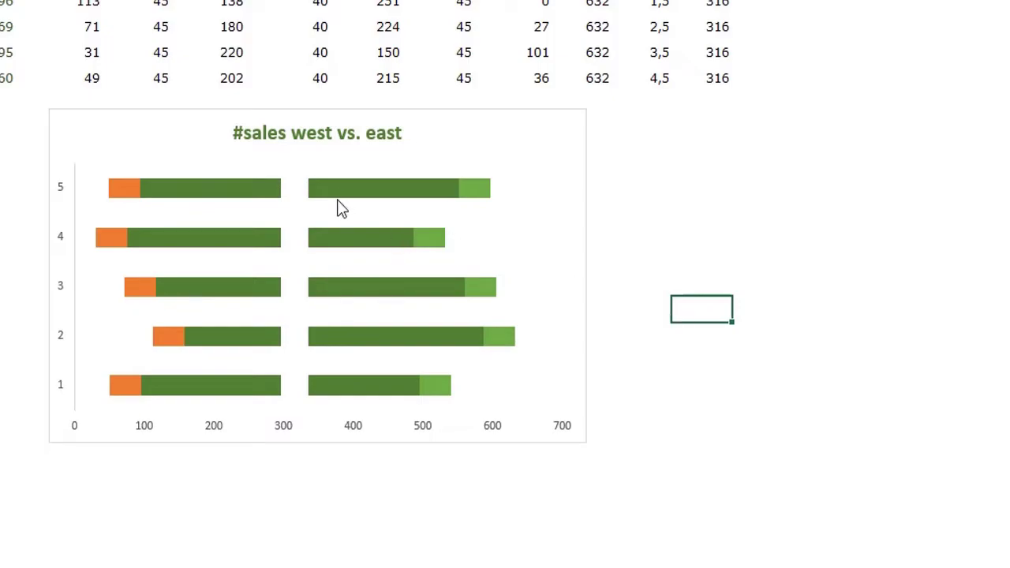
# Step: Use the product names in D5:D9, Laptop to Printer, as the category axis labels
pyautogui.rightClick(157, 142)
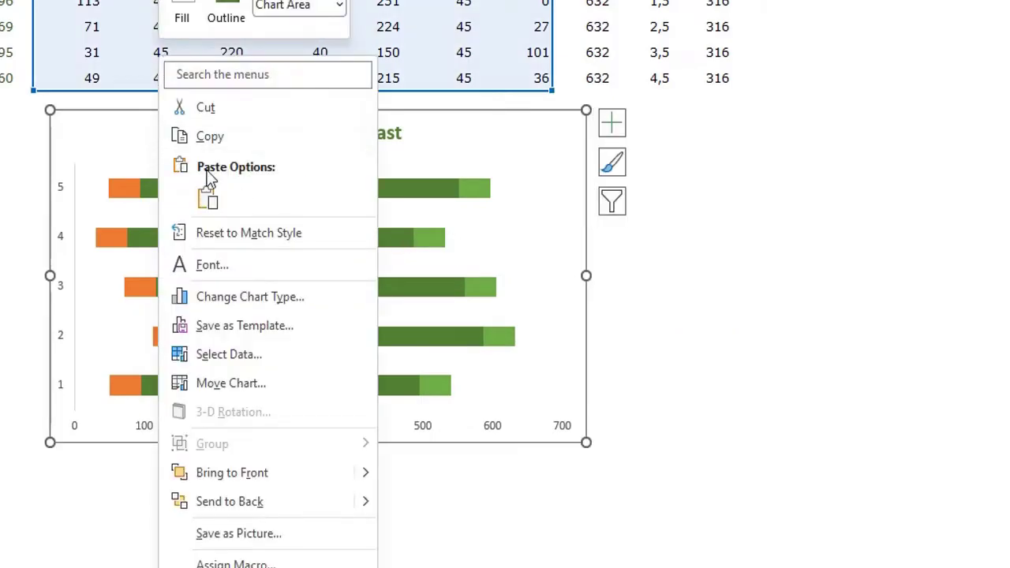
pyautogui.click(237, 356)
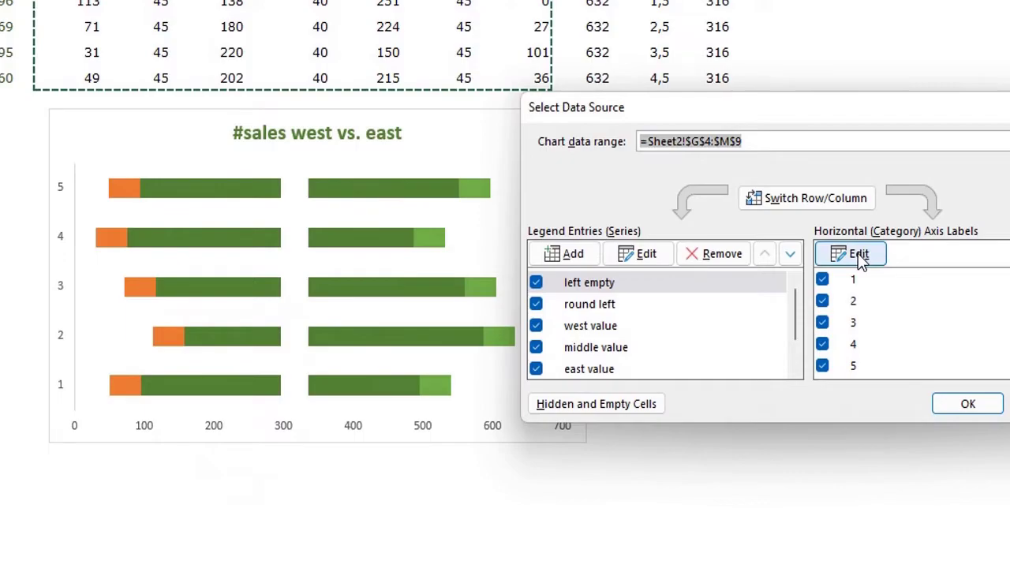
pyautogui.click(860, 260)
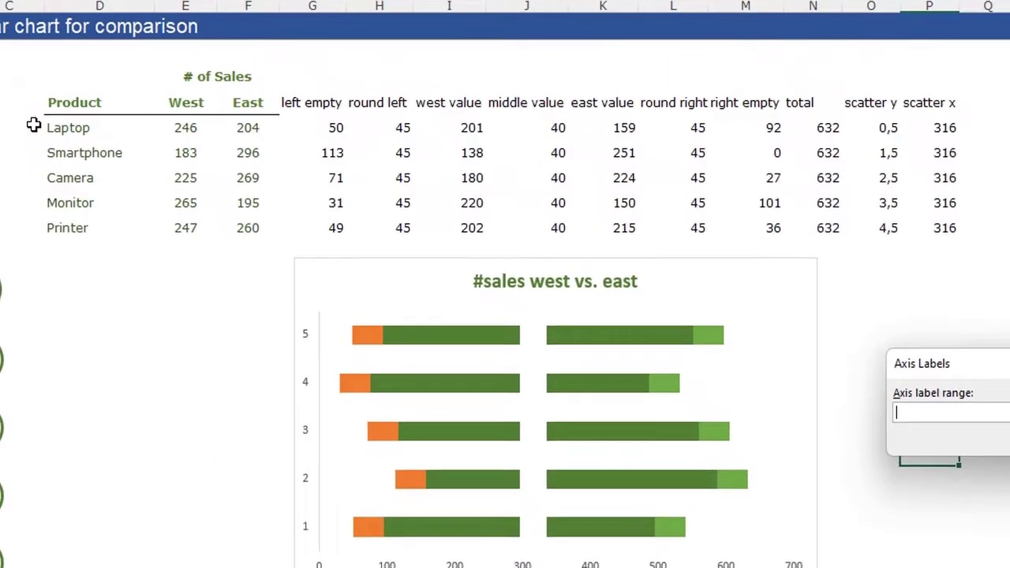
pyautogui.moveTo(64, 129); pyautogui.dragTo(66, 227)
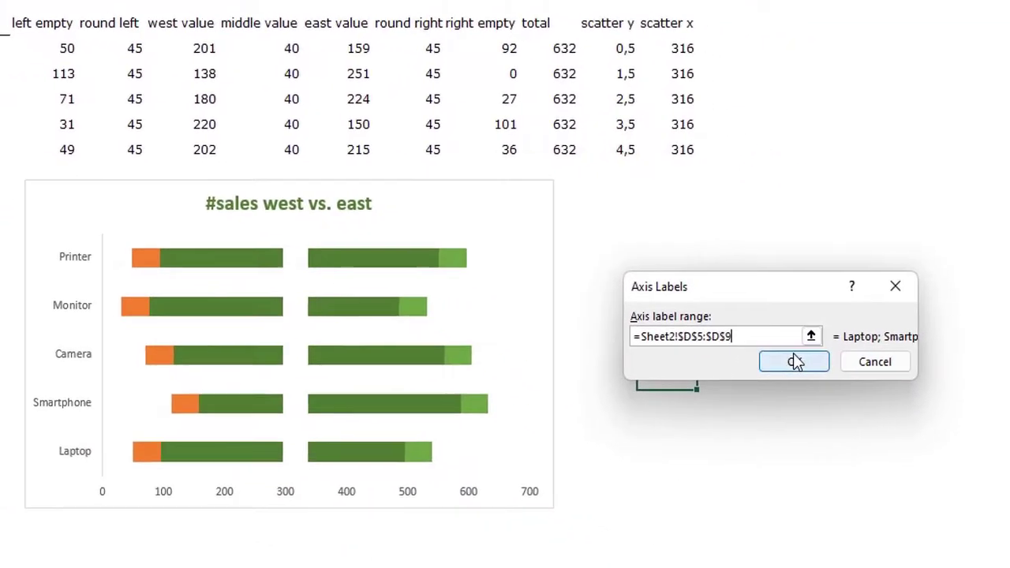
pyautogui.click(1006, 416)
pyautogui.click(923, 469)
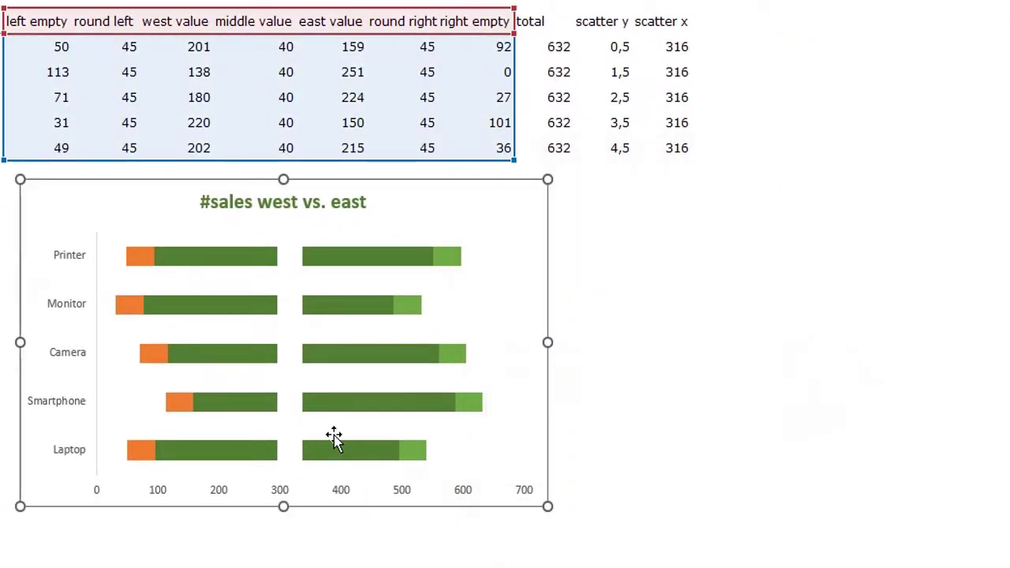
# Step: Set the west value series' gap width to 70% to thicken the bars
pyautogui.click(167, 262)
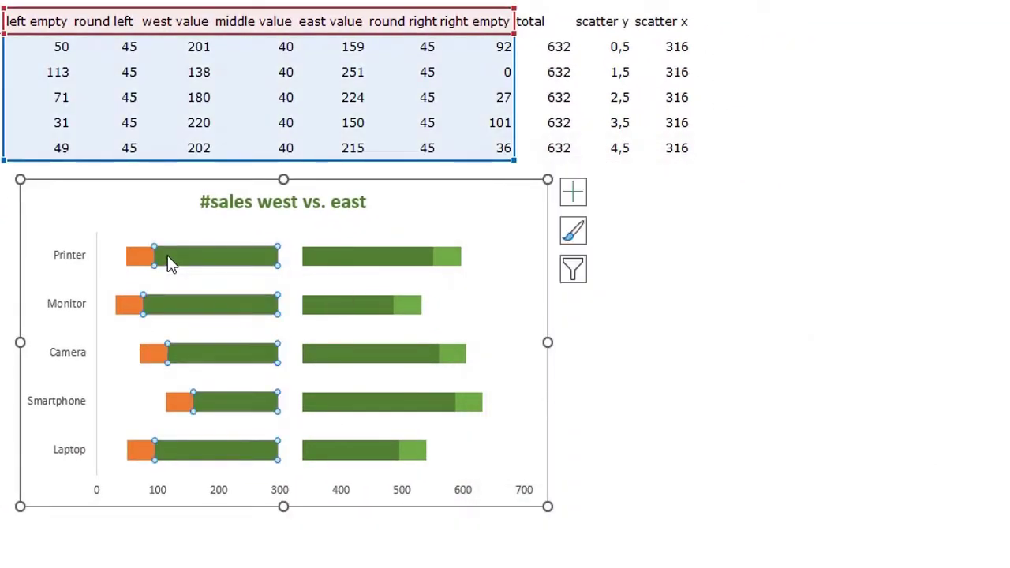
pyautogui.doubleClick(266, 342)
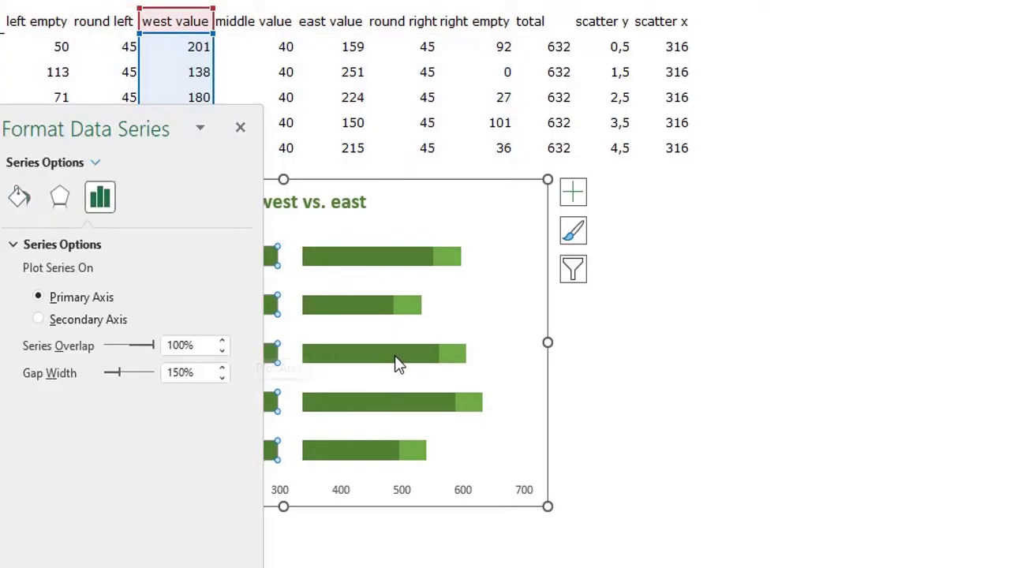
pyautogui.moveTo(126, 128); pyautogui.dragTo(702, 97)
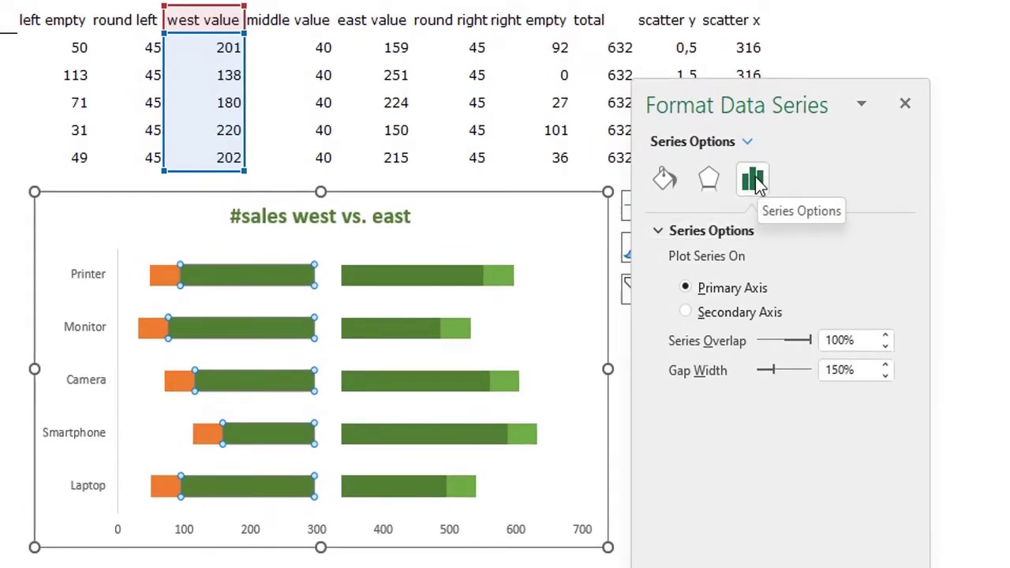
pyautogui.click(846, 364)
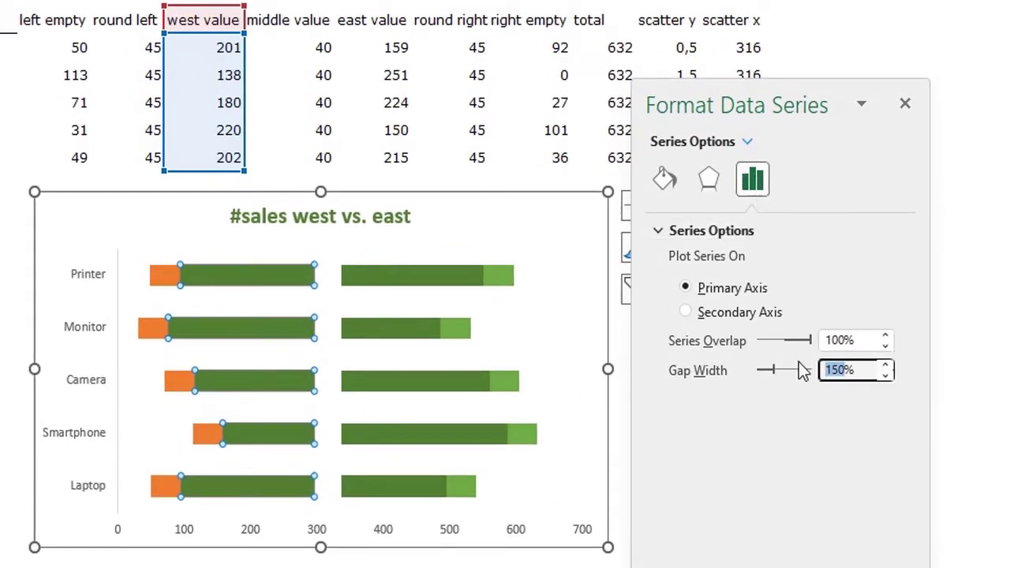
pyautogui.write('70%')
pyautogui.press('Return')
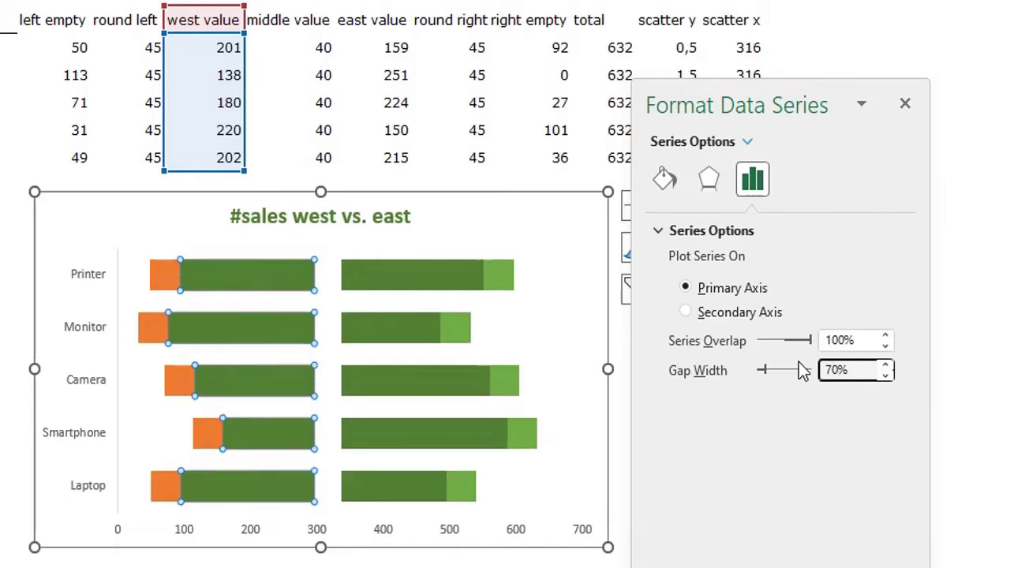
pyautogui.click(906, 106)
pyautogui.click(781, 367)
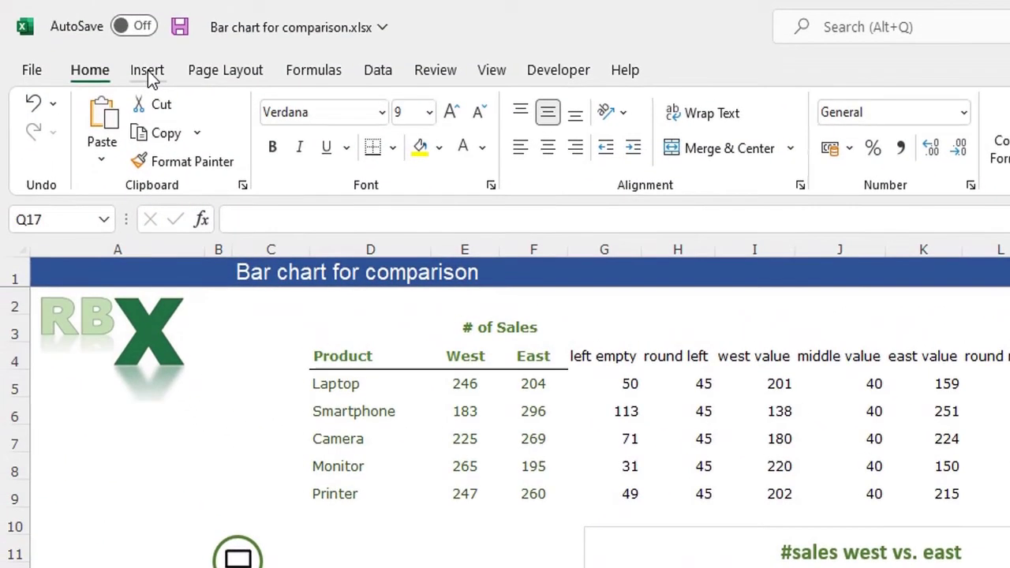
pyautogui.click(147, 70)
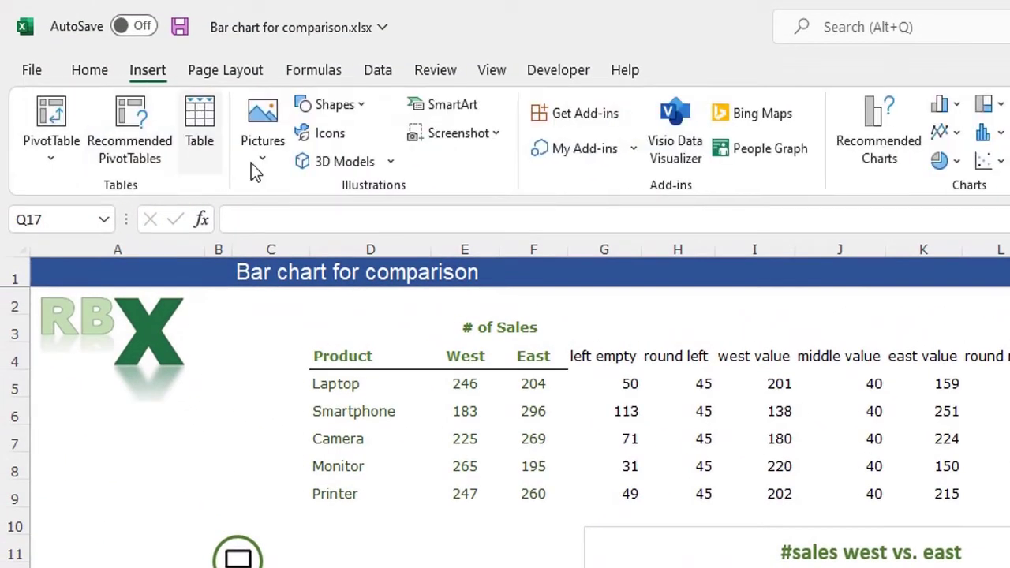
# Step: Draw a left-facing arched Top Corners Rounded shape with no outline and green fill
pyautogui.click(345, 111)
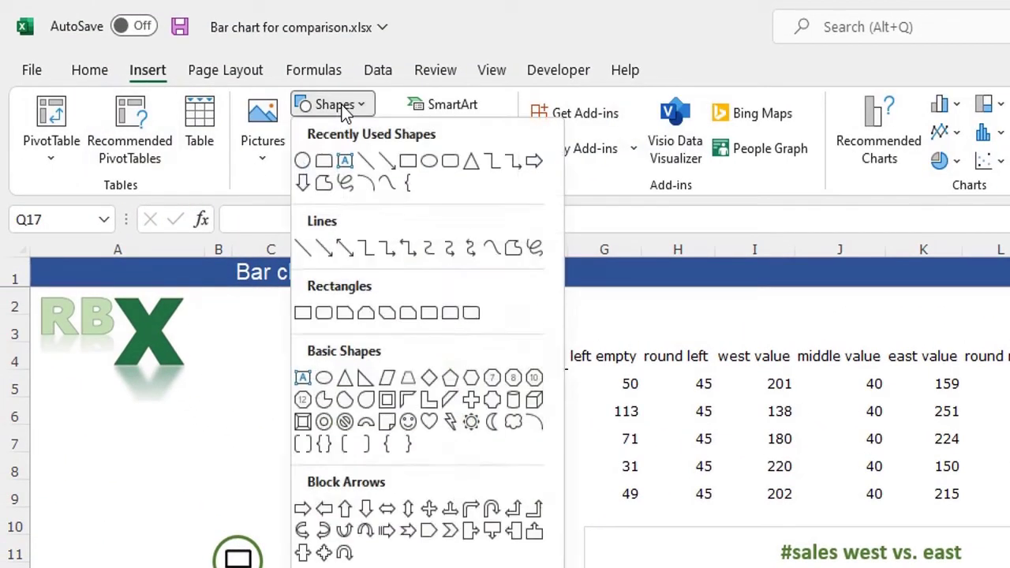
pyautogui.click(324, 162)
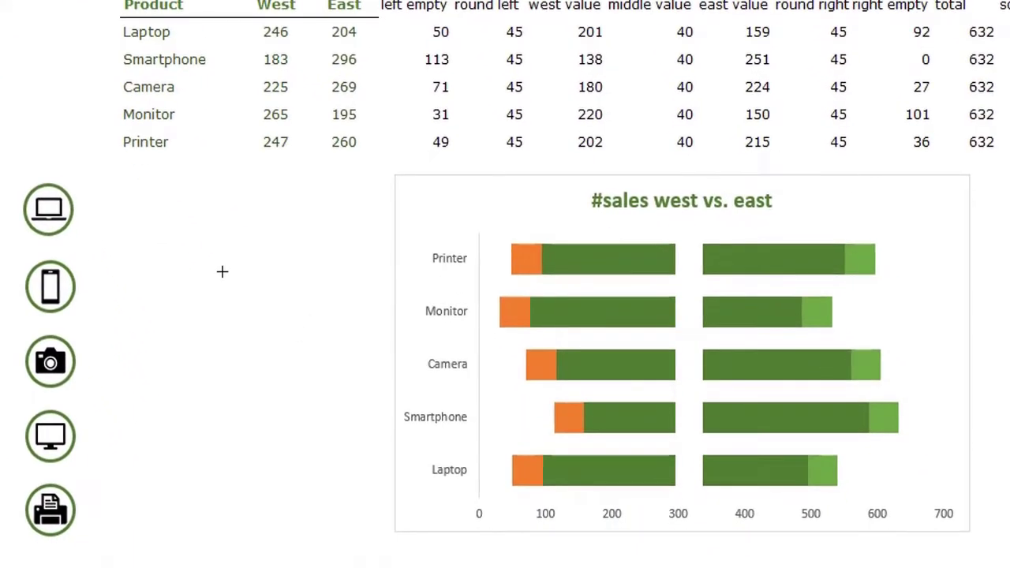
pyautogui.moveTo(180, 271); pyautogui.dragTo(286, 371)
pyautogui.moveTo(271, 274); pyautogui.dragTo(222, 335)
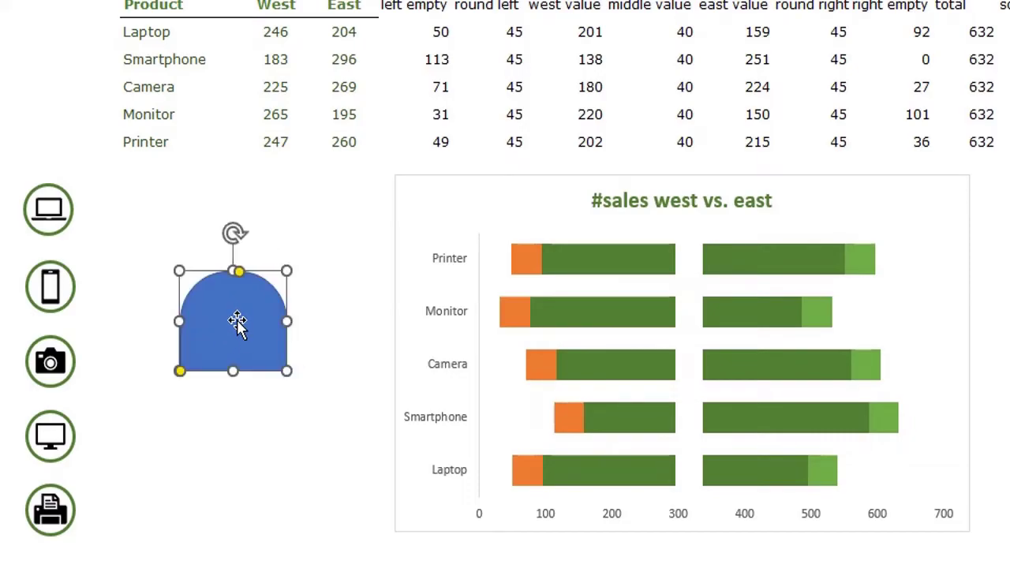
pyautogui.moveTo(233, 234); pyautogui.dragTo(172, 325)
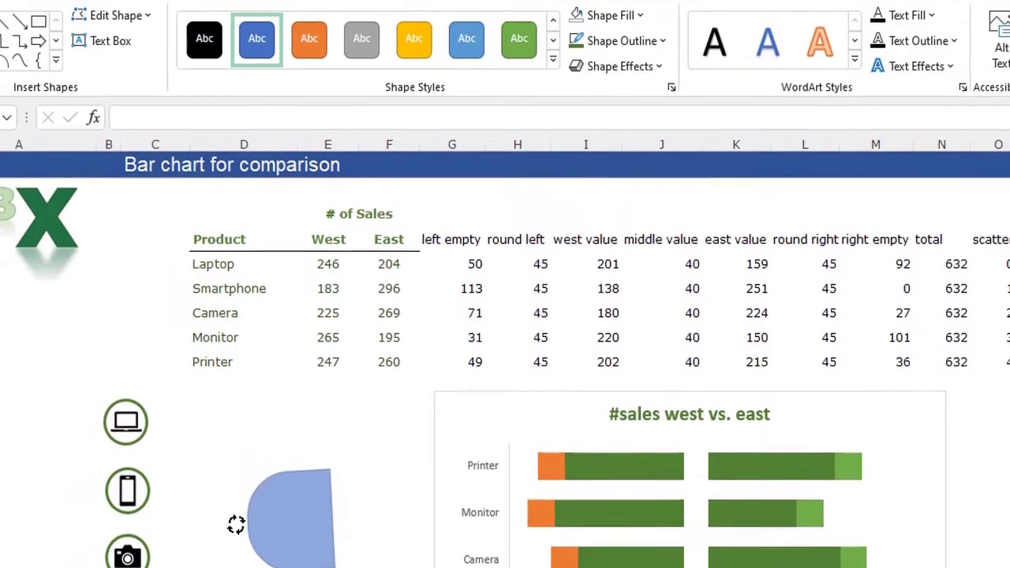
pyautogui.moveTo(236, 524); pyautogui.dragTo(236, 524)
pyautogui.click(622, 40)
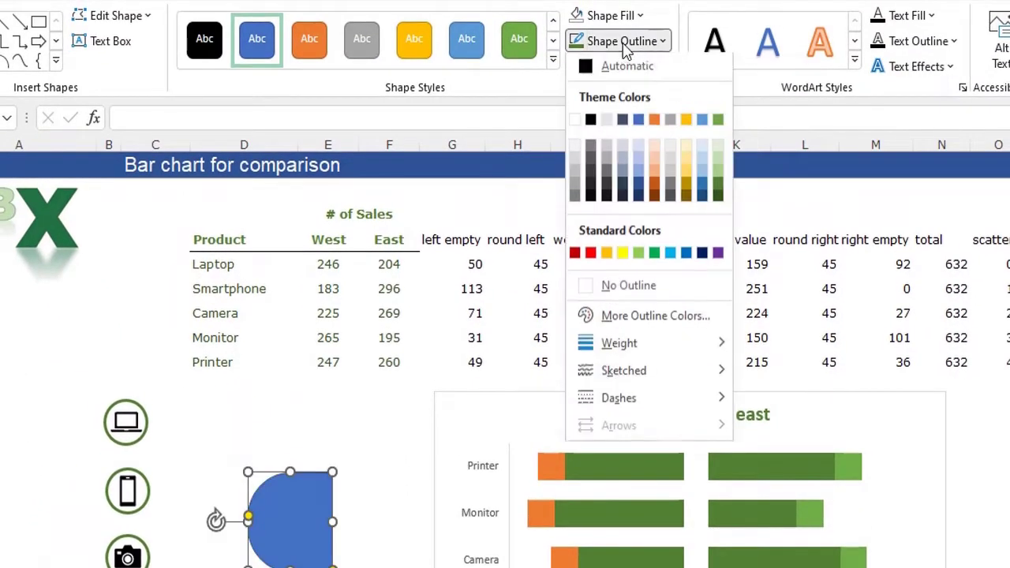
pyautogui.click(634, 284)
pyautogui.click(636, 15)
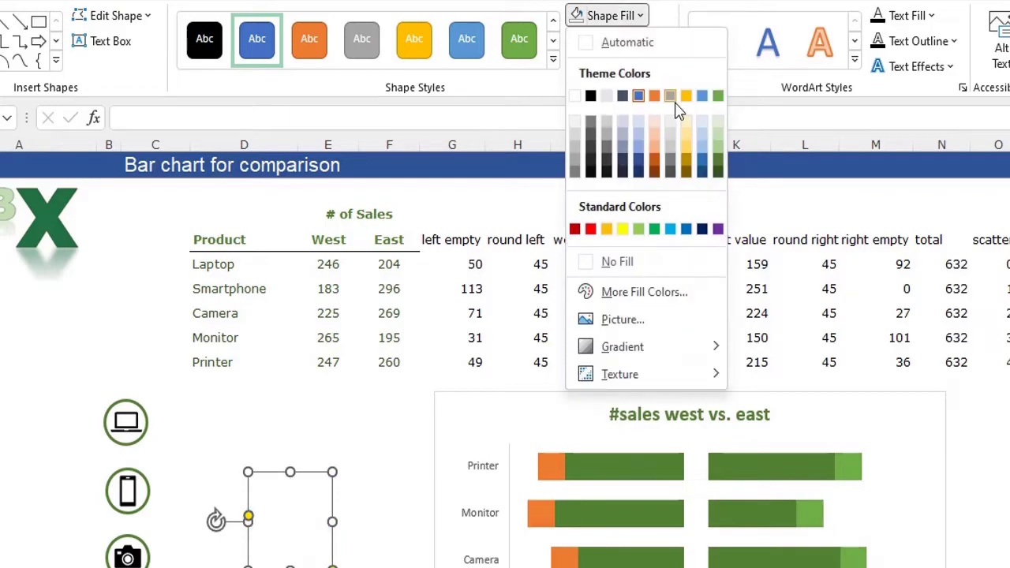
pyautogui.click(718, 161)
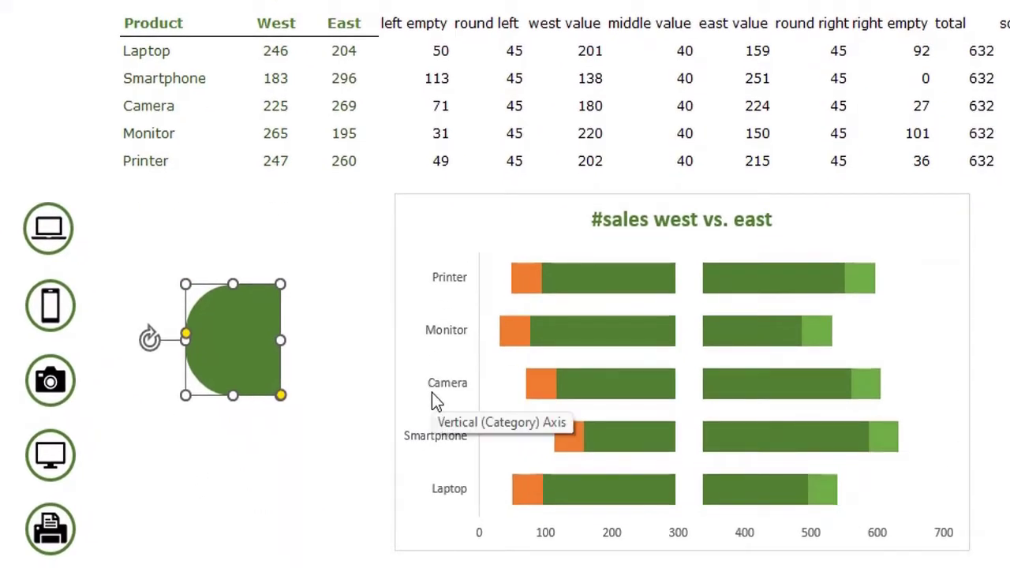
# Step: Paste the green half-round shape into the round left bars and shorten it slightly
pyautogui.click(530, 271)
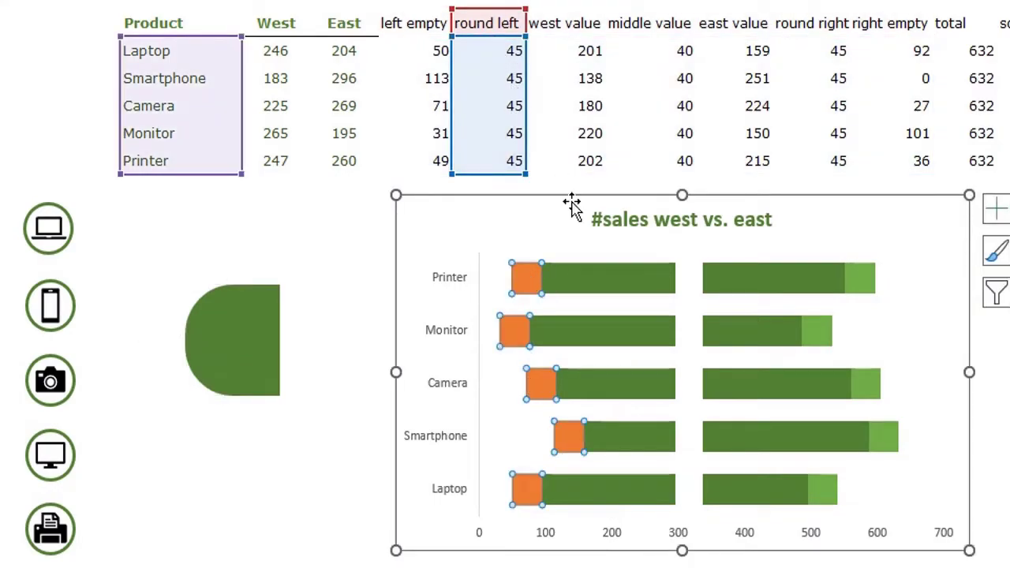
pyautogui.hotkey('ctrl', 'v')
pyautogui.click(290, 418)
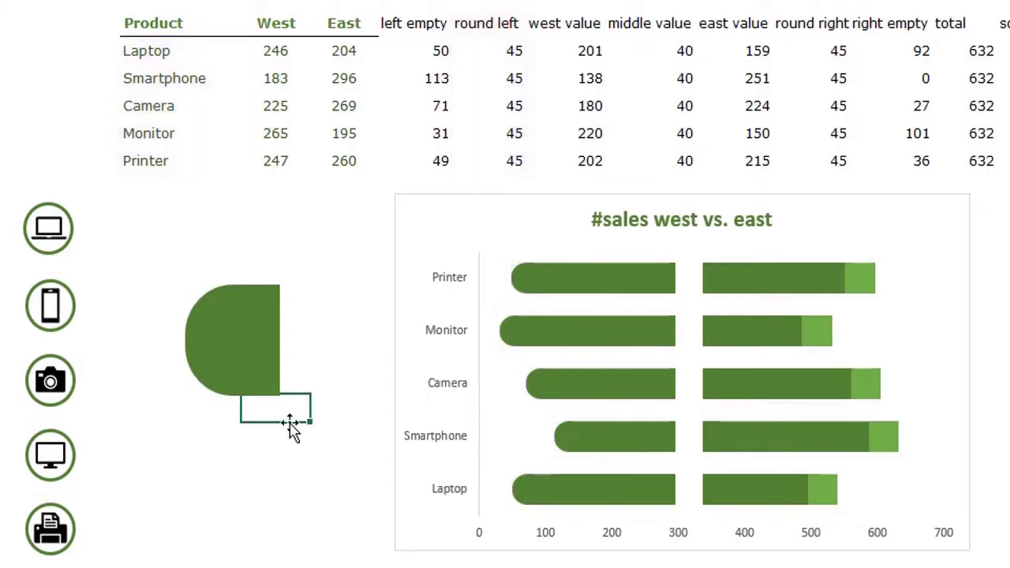
pyautogui.click(236, 346)
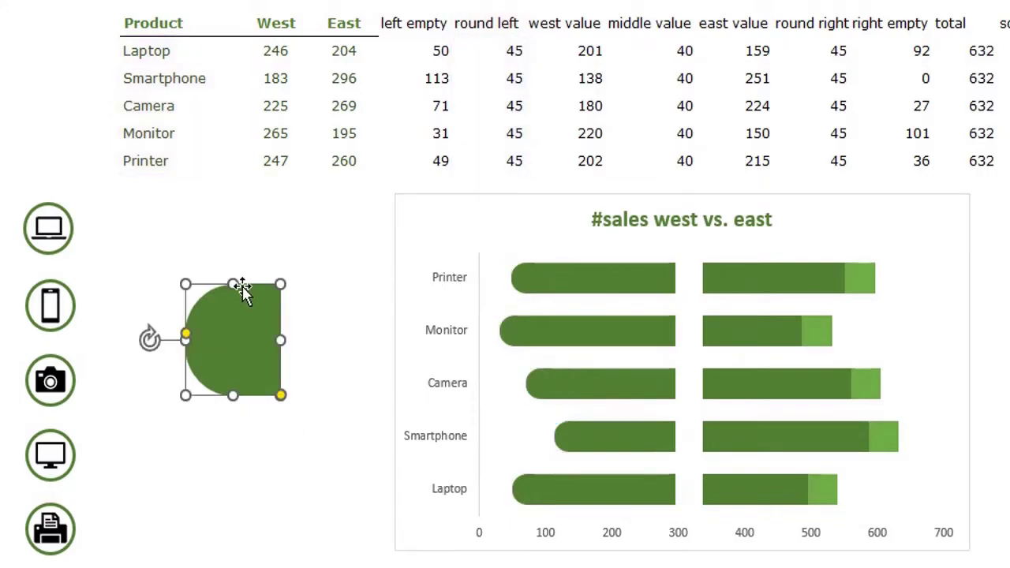
pyautogui.moveTo(233, 284); pyautogui.dragTo(232, 300)
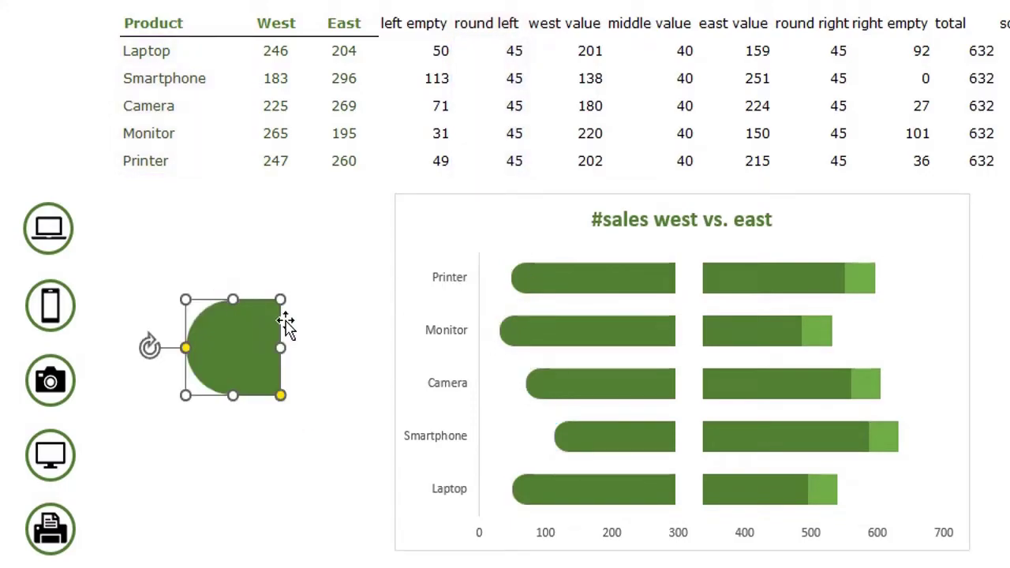
pyautogui.click(524, 277)
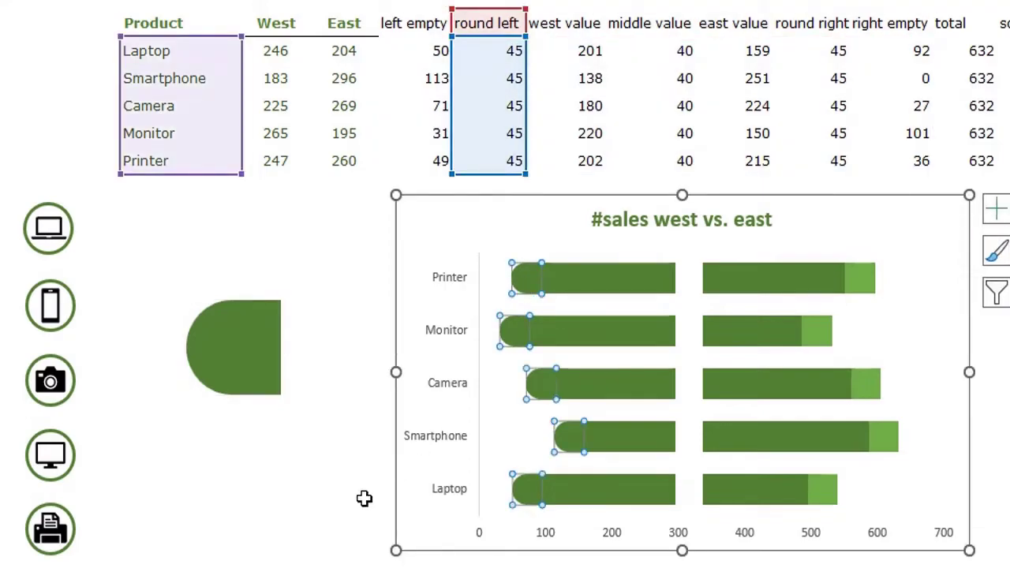
pyautogui.click(293, 490)
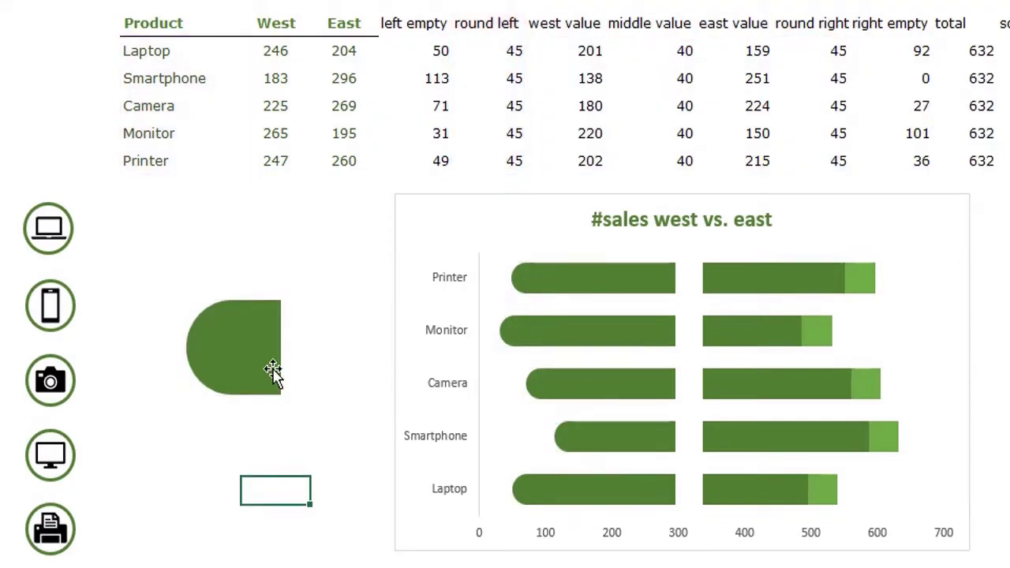
# Step: Rotate the shape to face right and paste it into the round right bars
pyautogui.click(245, 348)
pyautogui.moveTo(152, 347); pyautogui.dragTo(298, 348)
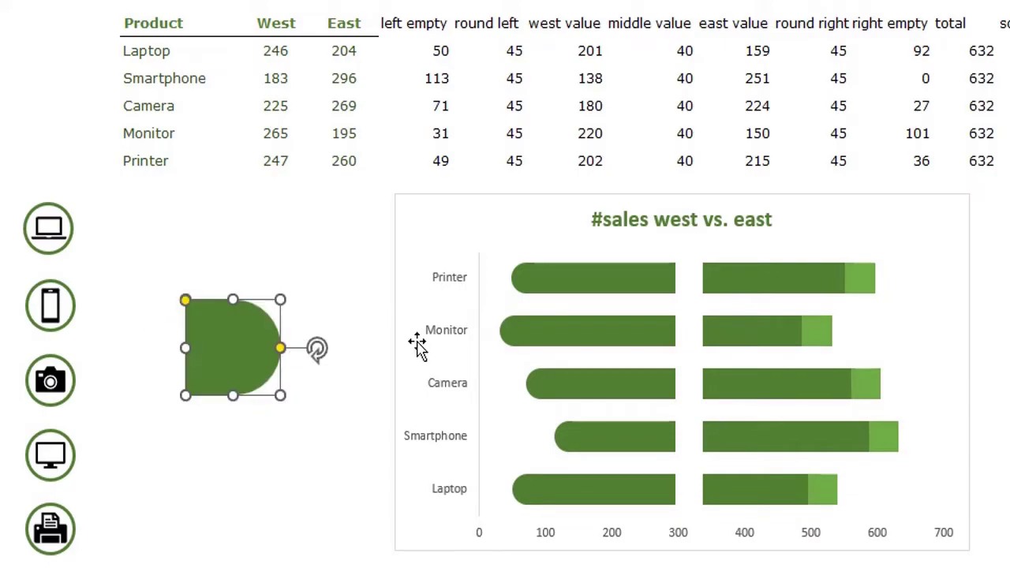
pyautogui.click(862, 286)
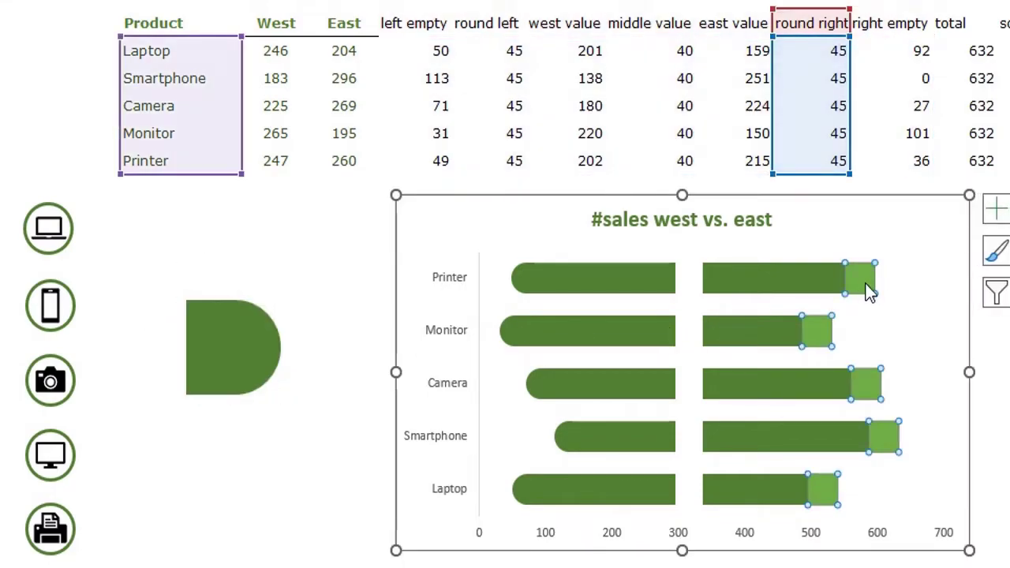
pyautogui.hotkey('ctrl', 'v')
pyautogui.click(293, 468)
pyautogui.press('Right')
pyautogui.click(530, 273)
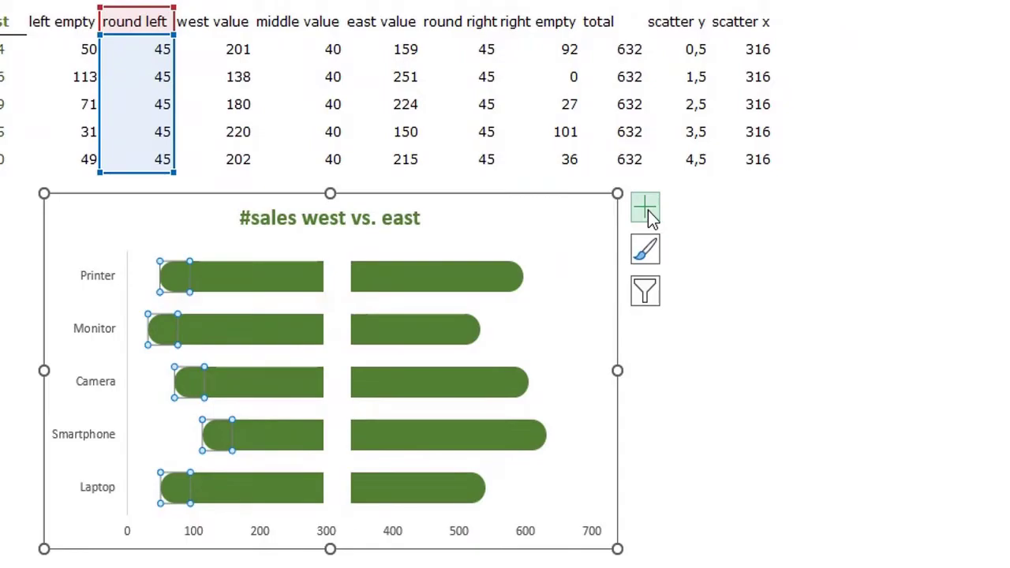
# Step: Label the round left bars with the West sales values from E5:E9
pyautogui.click(996, 208)
pyautogui.click(696, 300)
pyautogui.click(175, 278)
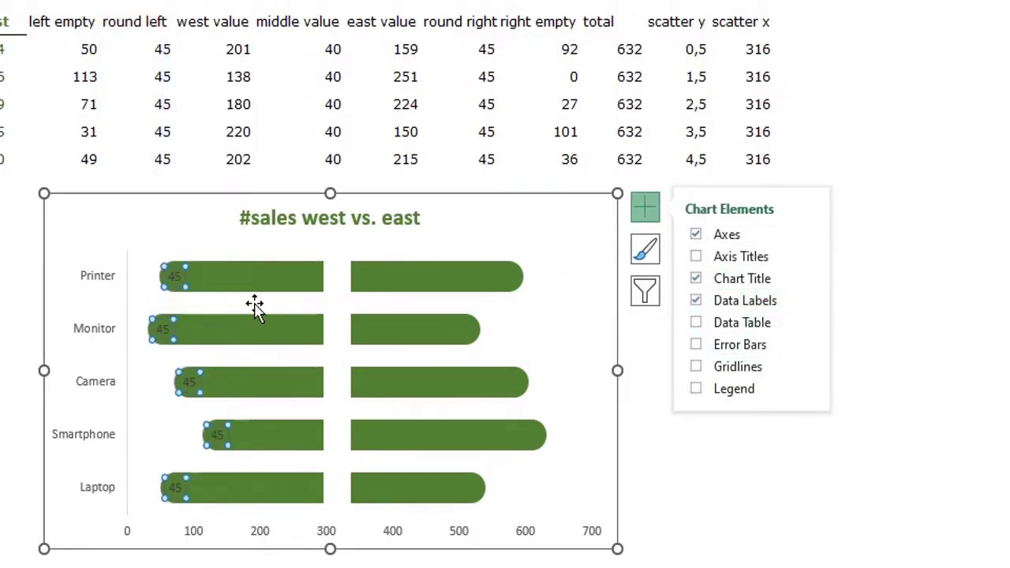
pyautogui.hotkey('ctrl', '1')
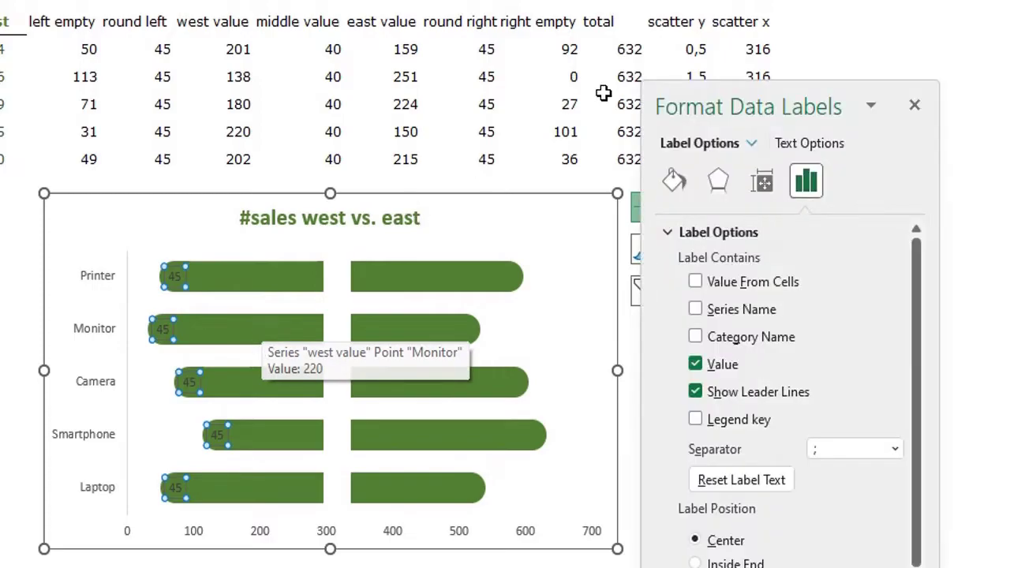
pyautogui.click(695, 282)
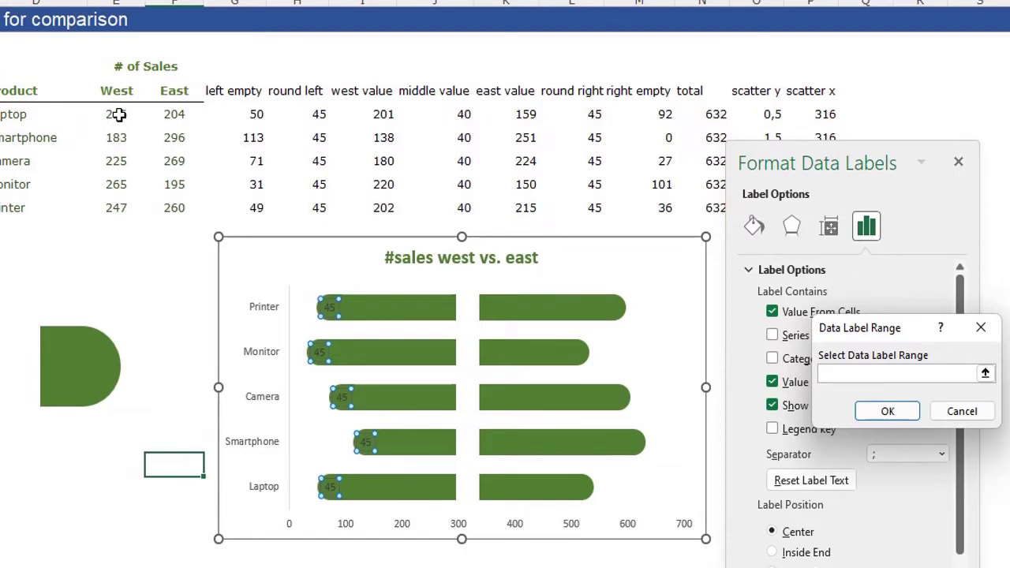
pyautogui.moveTo(114, 113); pyautogui.dragTo(115, 207)
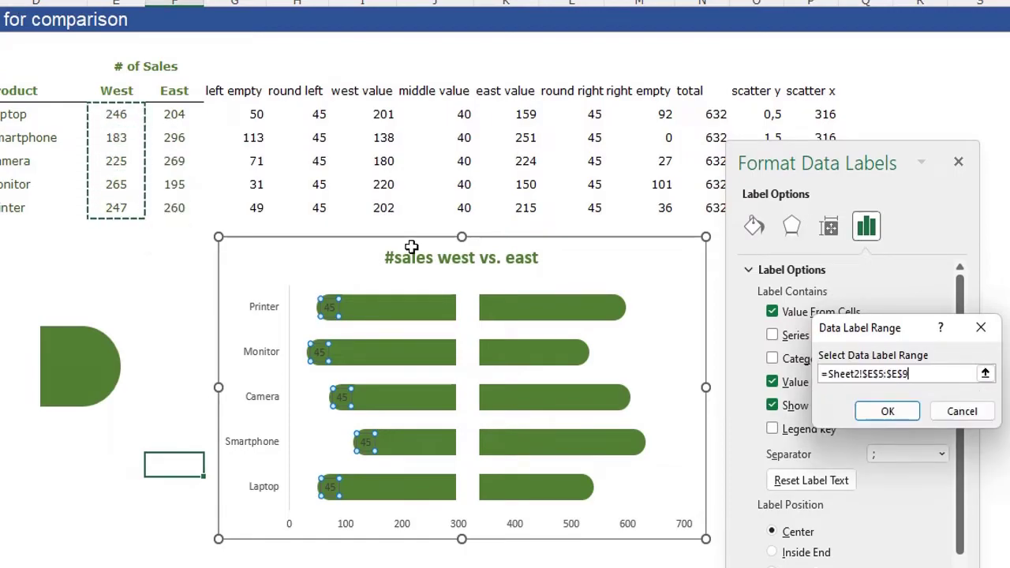
pyautogui.click(871, 413)
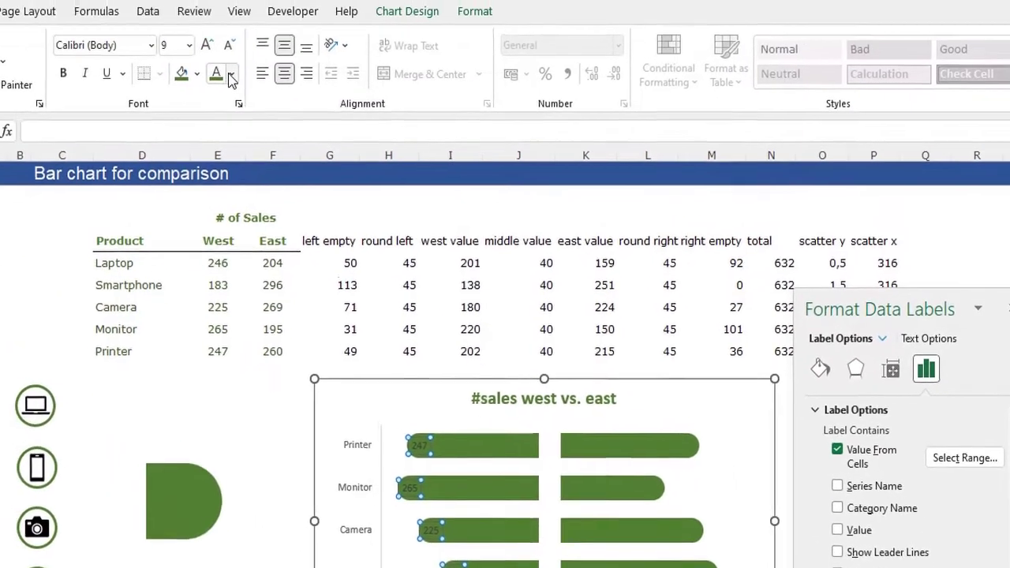
# Step: Format the West labels white and bold, three font sizes larger
pyautogui.click(234, 76)
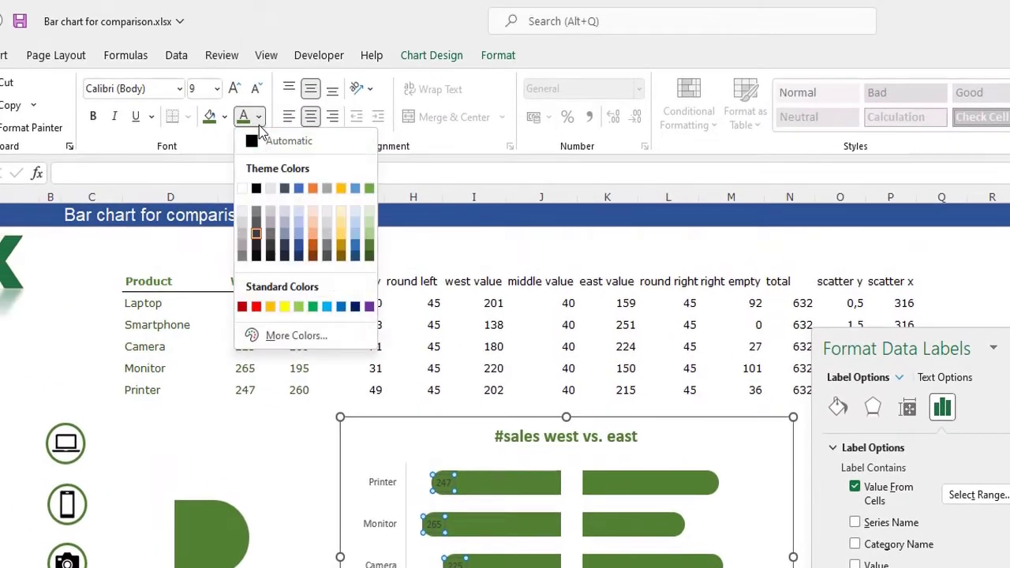
pyautogui.click(241, 189)
pyautogui.click(93, 116)
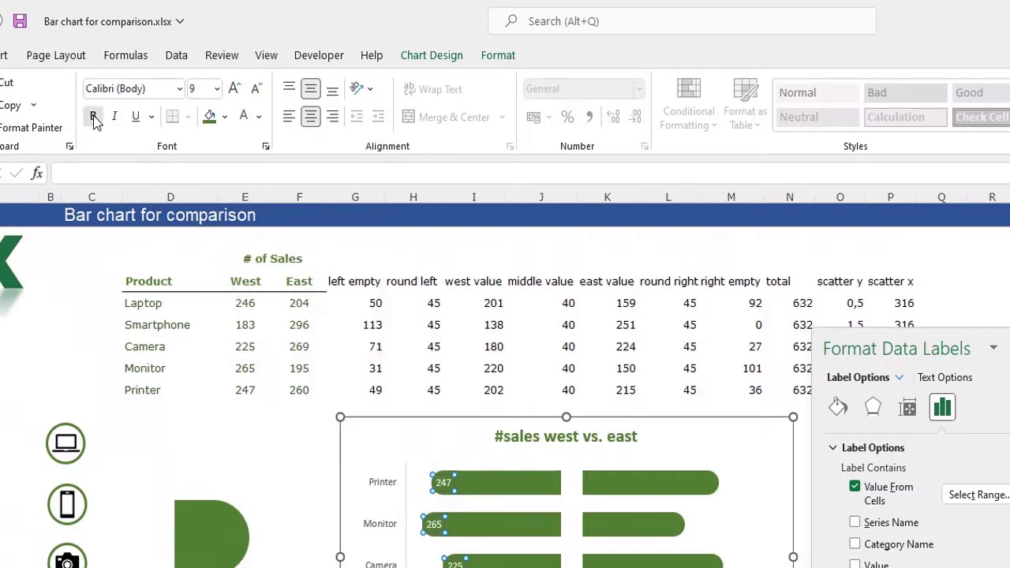
pyautogui.click(234, 88)
pyautogui.click(234, 89)
pyautogui.click(234, 89)
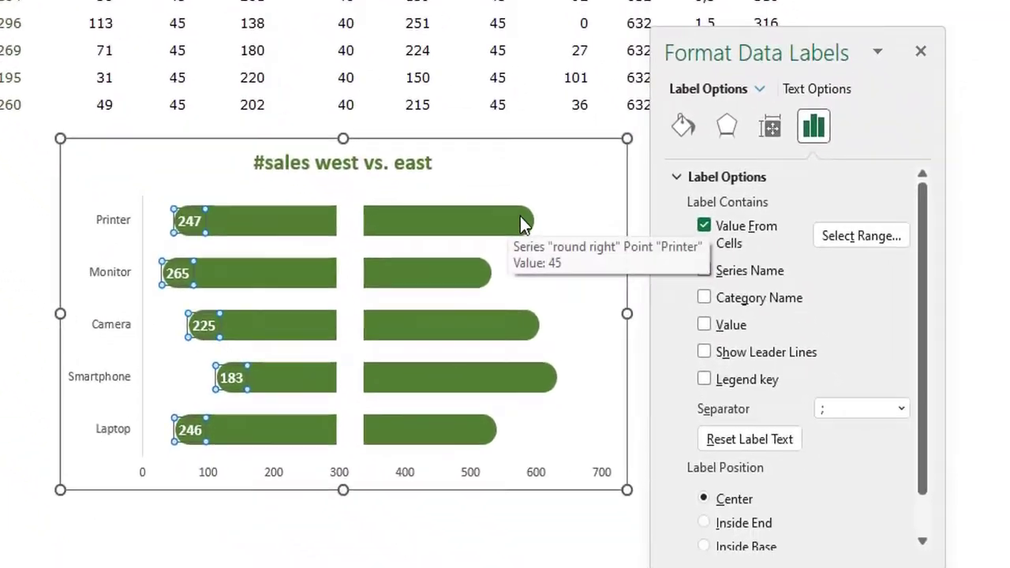
pyautogui.click(1009, 348)
# Step: Add data labels to the right rounded end caps, taking values from East sales cells F5:F9
pyautogui.click(495, 207)
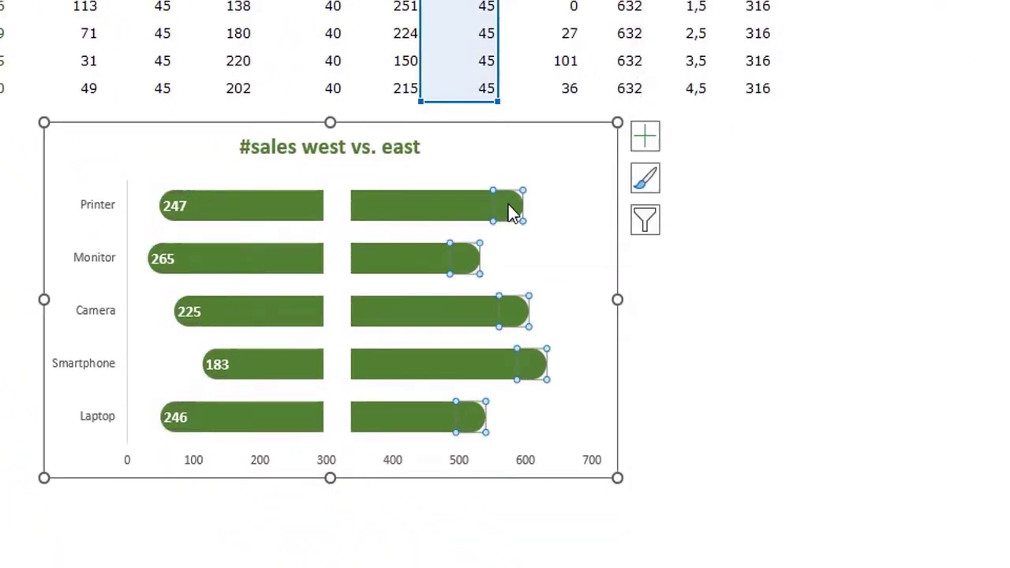
pyautogui.click(643, 138)
pyautogui.click(696, 229)
pyautogui.click(507, 206)
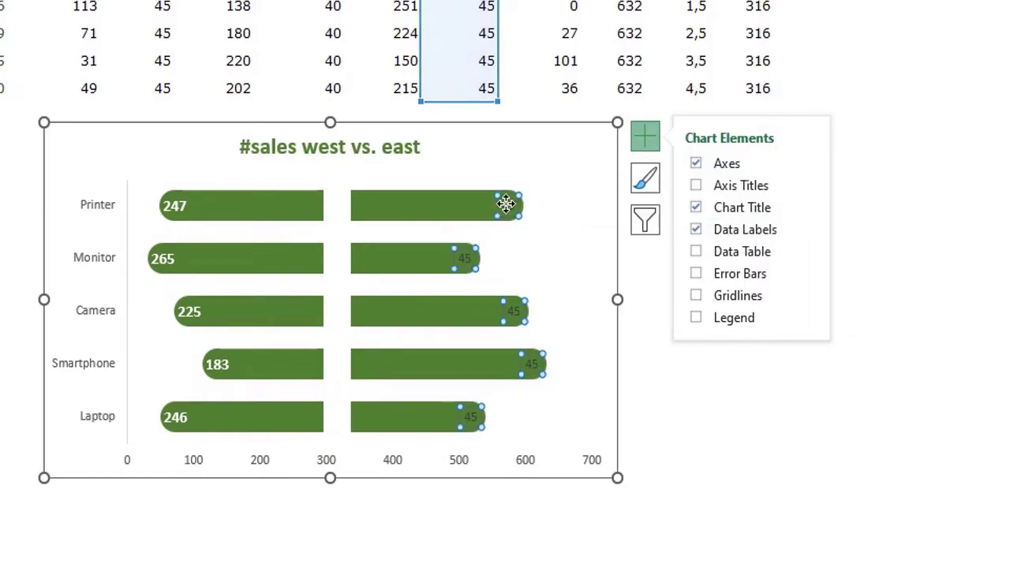
pyautogui.doubleClick(533, 377)
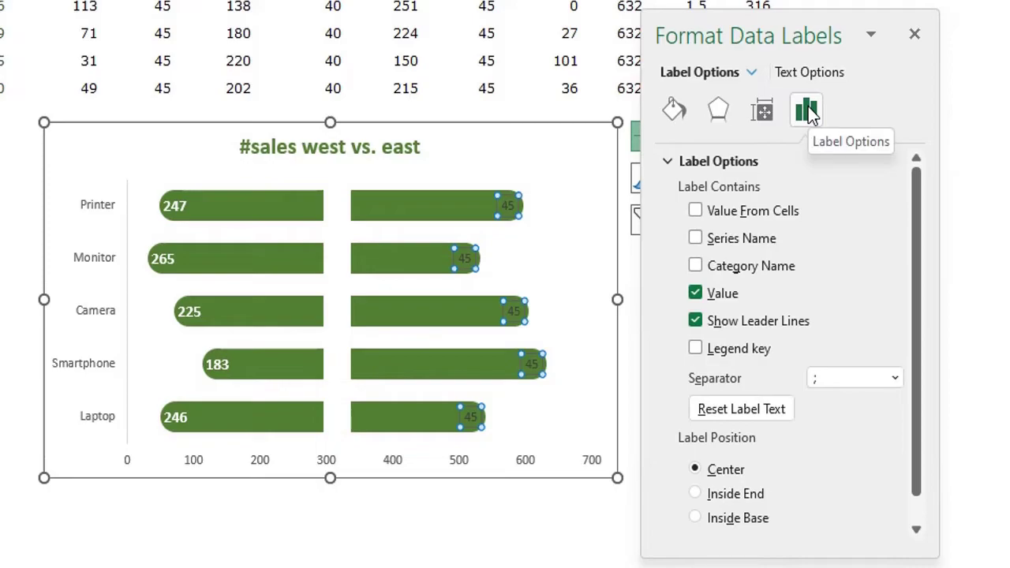
pyautogui.click(695, 210)
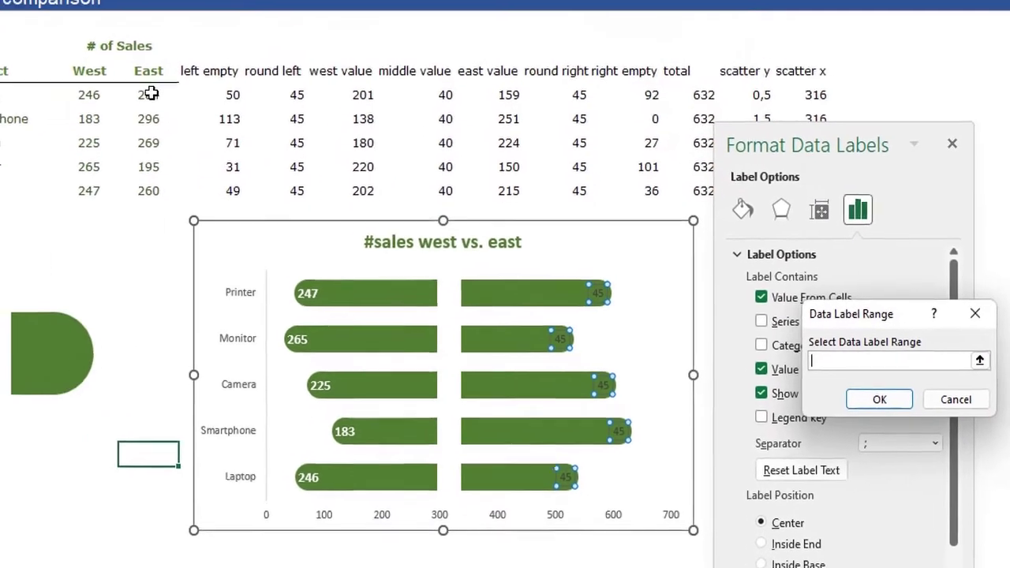
pyautogui.moveTo(151, 93); pyautogui.dragTo(150, 194)
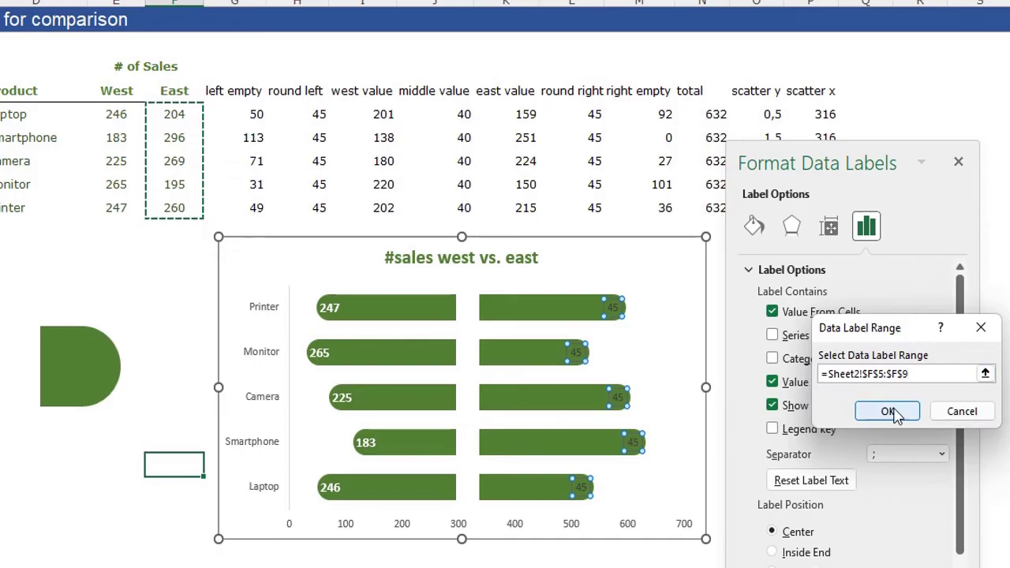
pyautogui.click(887, 411)
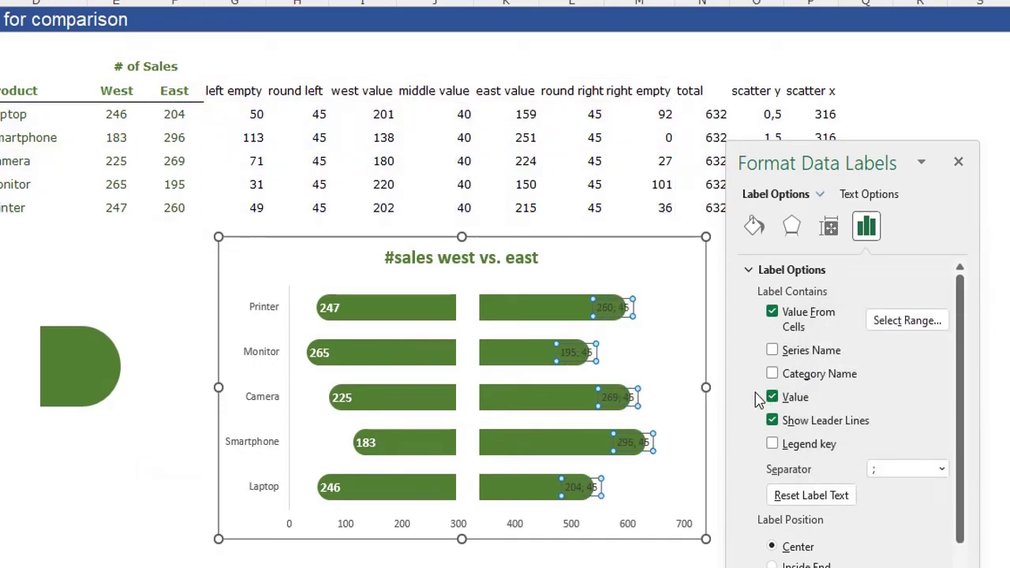
# Step: Hide the plain value and leader lines, and make the East labels white, bold, size 11
pyautogui.click(771, 397)
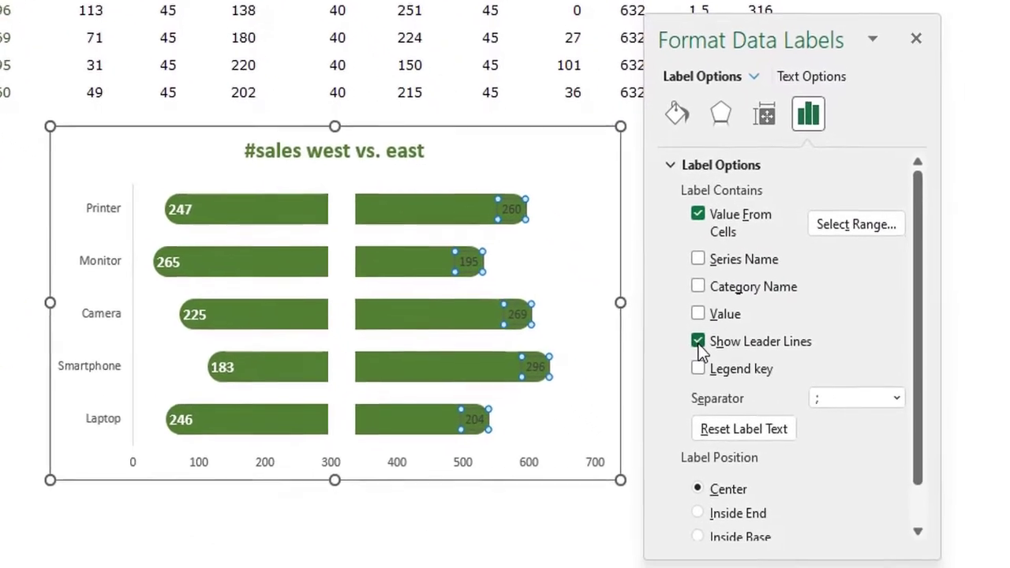
pyautogui.click(697, 342)
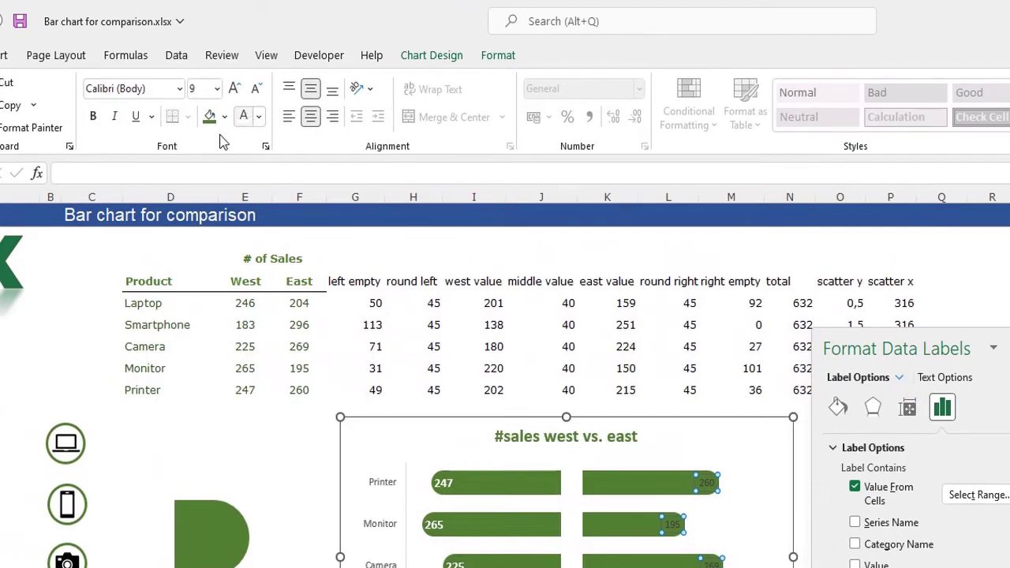
pyautogui.click(164, 23)
pyautogui.click(4, 24)
pyautogui.click(234, 88)
pyautogui.click(234, 88)
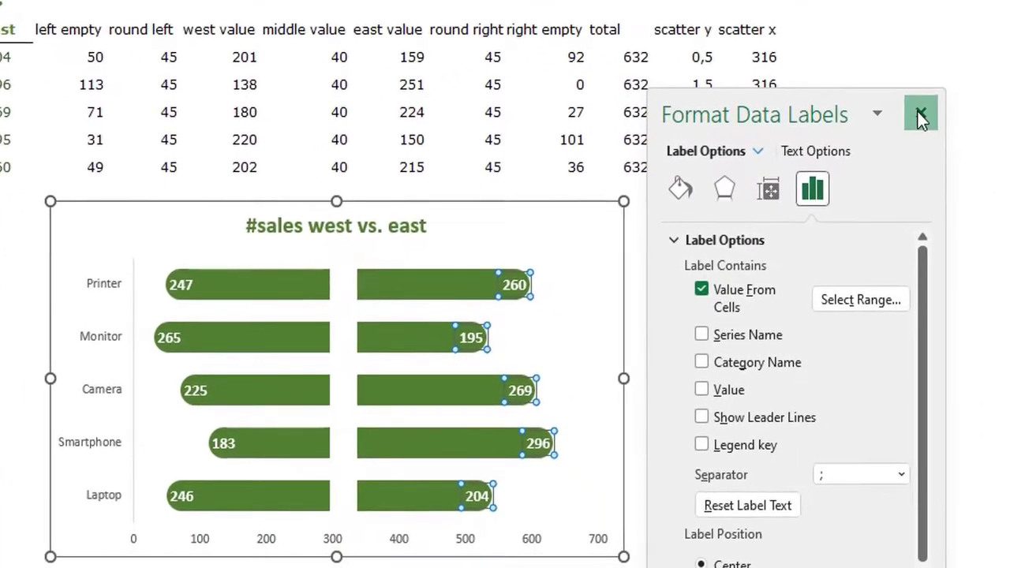
pyautogui.click(1009, 347)
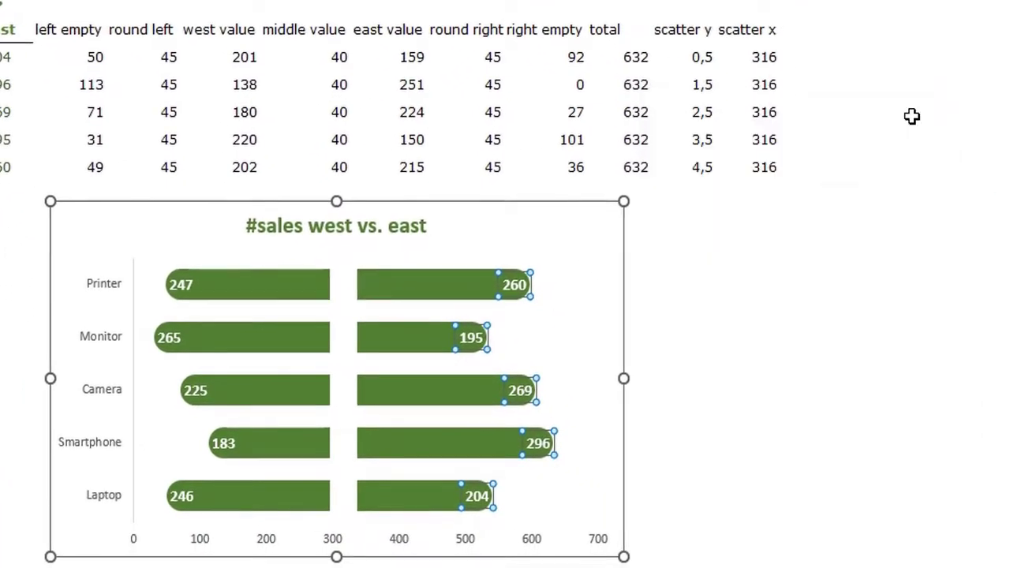
pyautogui.click(1009, 567)
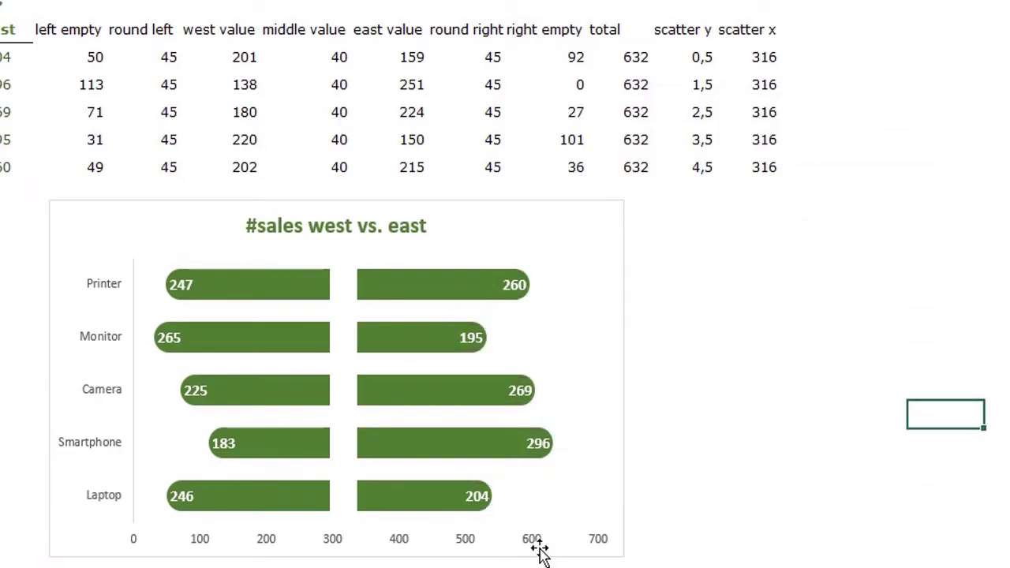
# Step: Through Select Data, add a series named 'scatter' with values =Sheet2!$O$5:$O$9
pyautogui.moveTo(346, 289)
pyautogui.rightClick(566, 304)
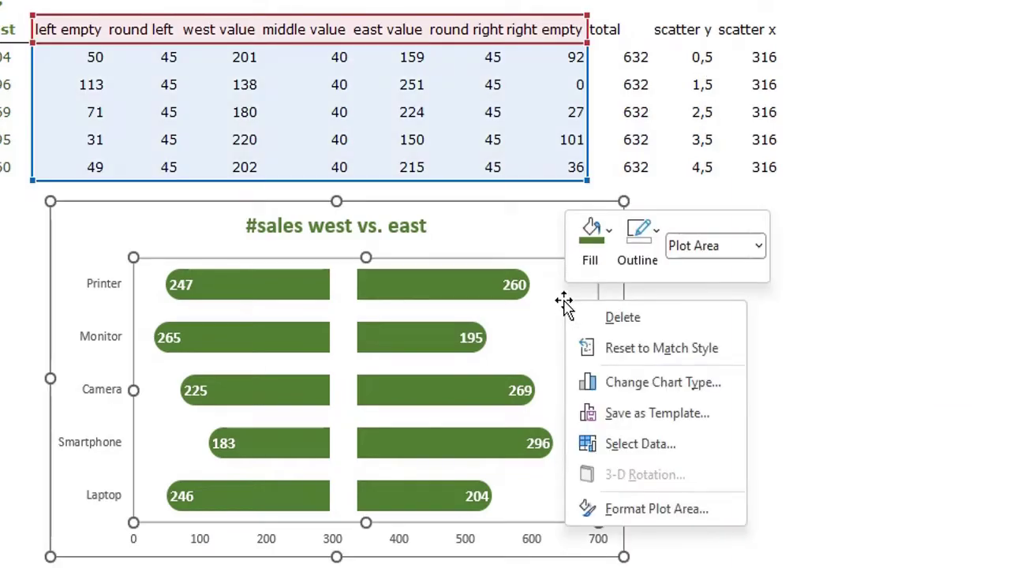
pyautogui.click(636, 446)
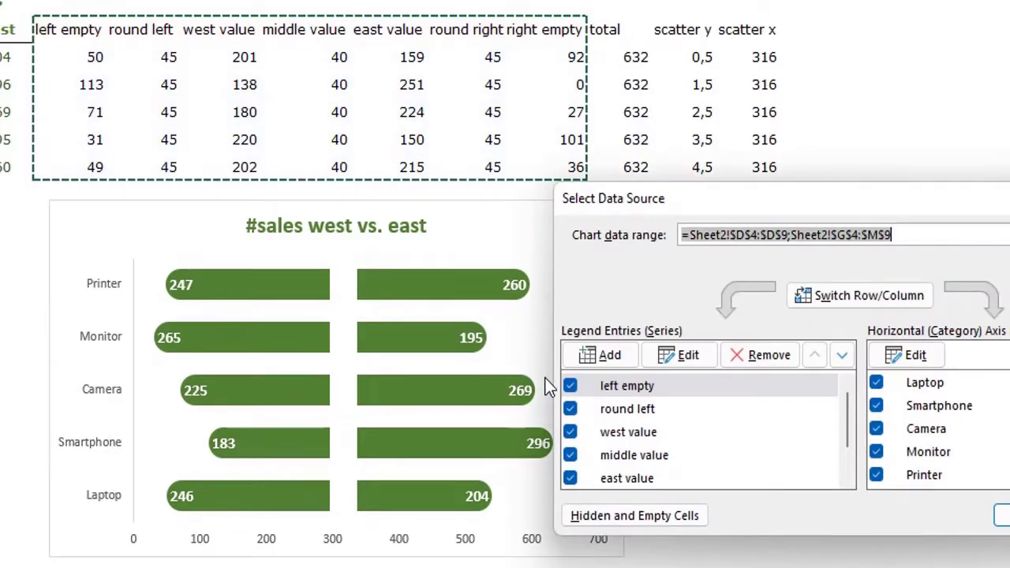
pyautogui.click(600, 356)
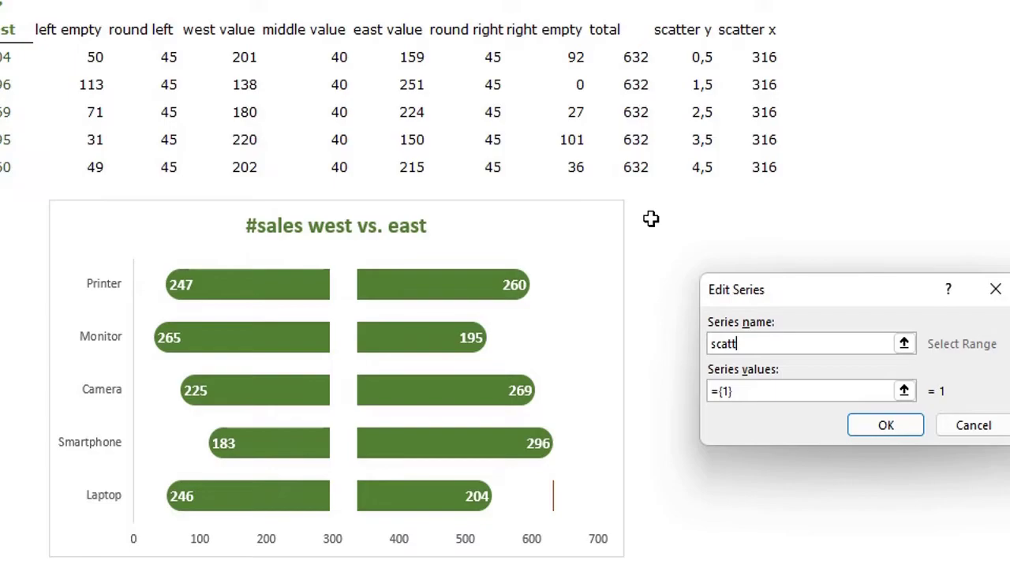
pyautogui.write('scatter')
pyautogui.moveTo(746, 391); pyautogui.dragTo(705, 399)
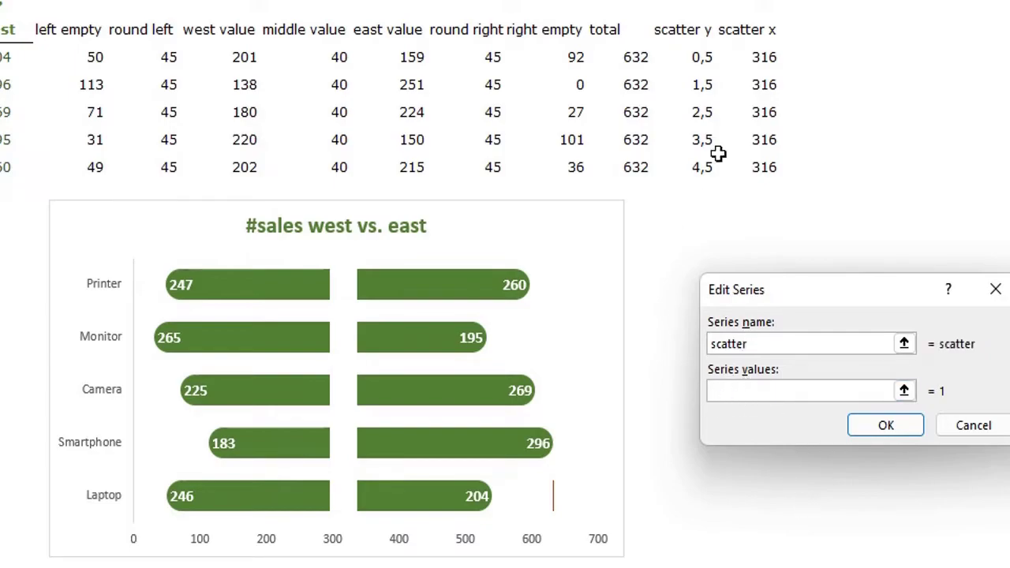
pyautogui.moveTo(690, 57); pyautogui.dragTo(697, 166)
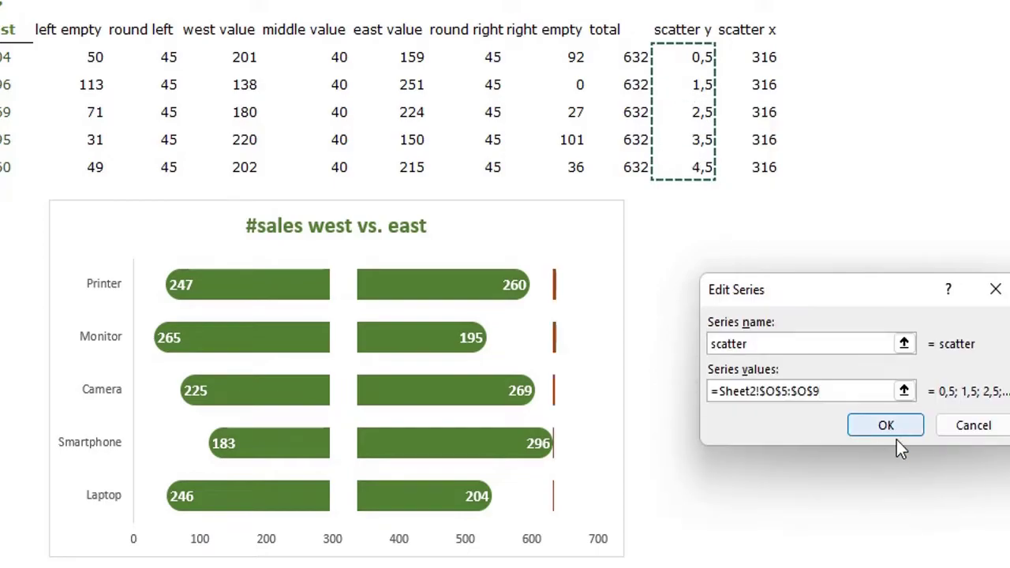
pyautogui.click(894, 423)
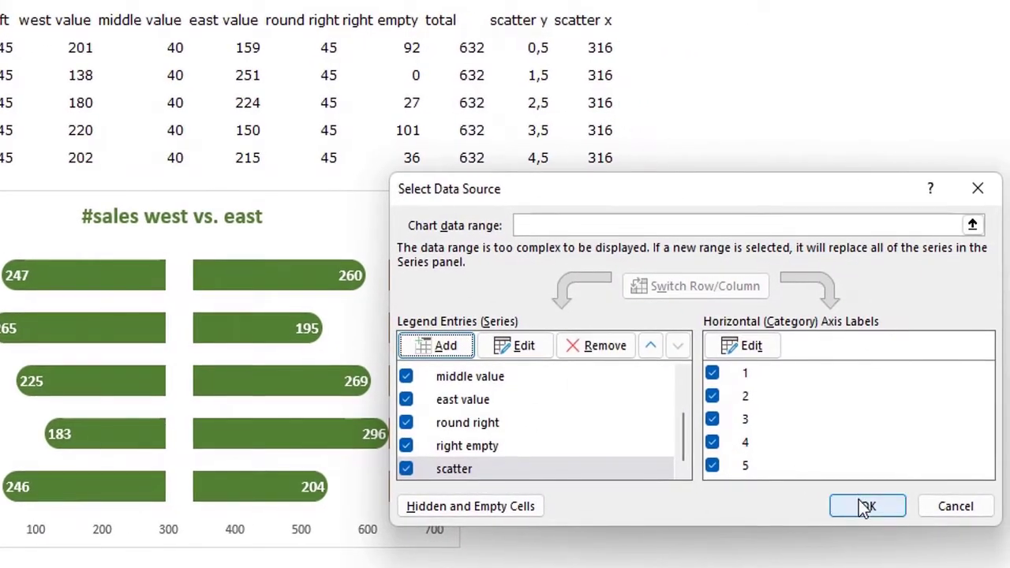
pyautogui.click(866, 508)
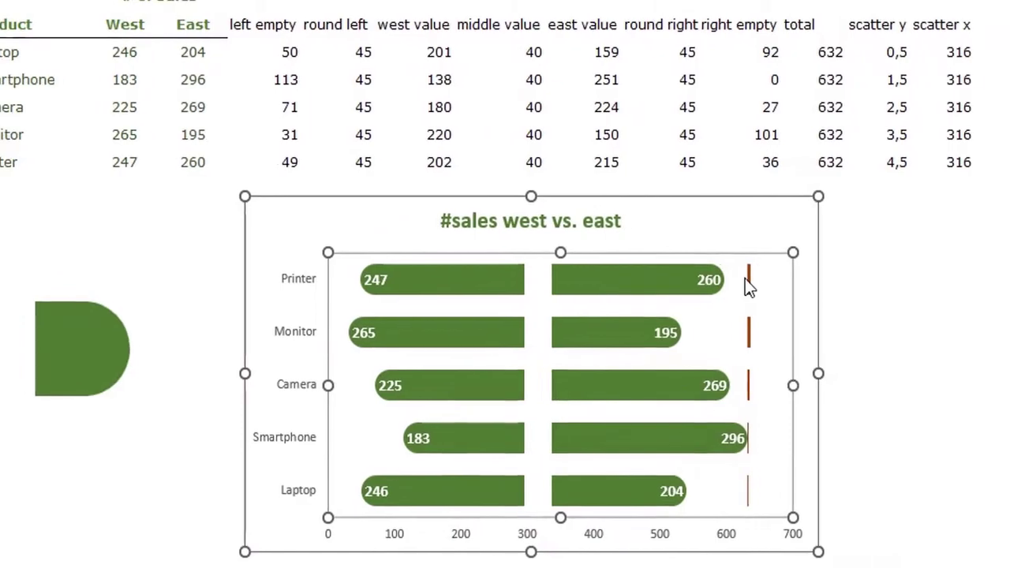
pyautogui.moveTo(390, 276)
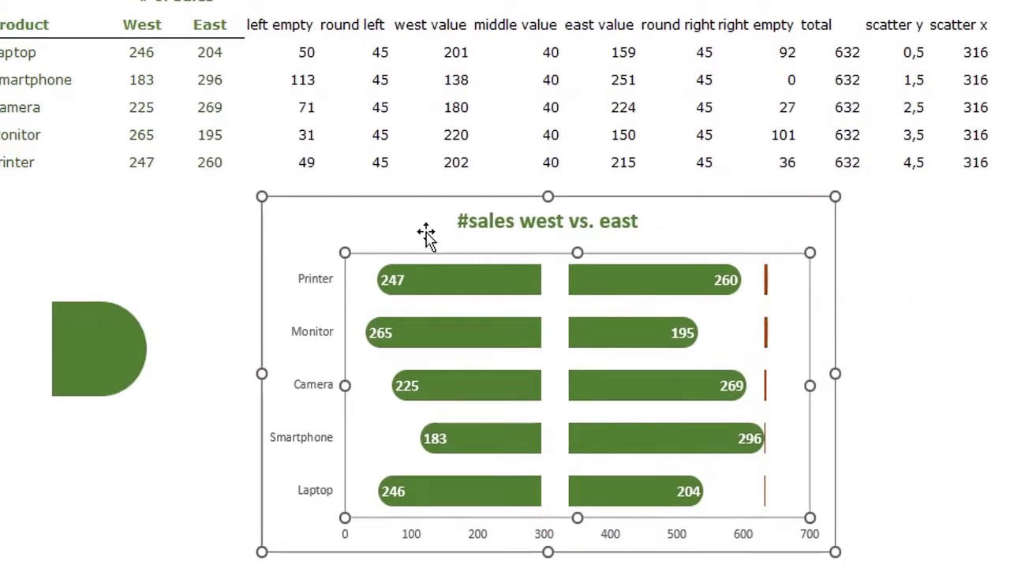
# Step: In a Combo chart type, make left empty, round left and west value stacked bars
pyautogui.rightClick(395, 237)
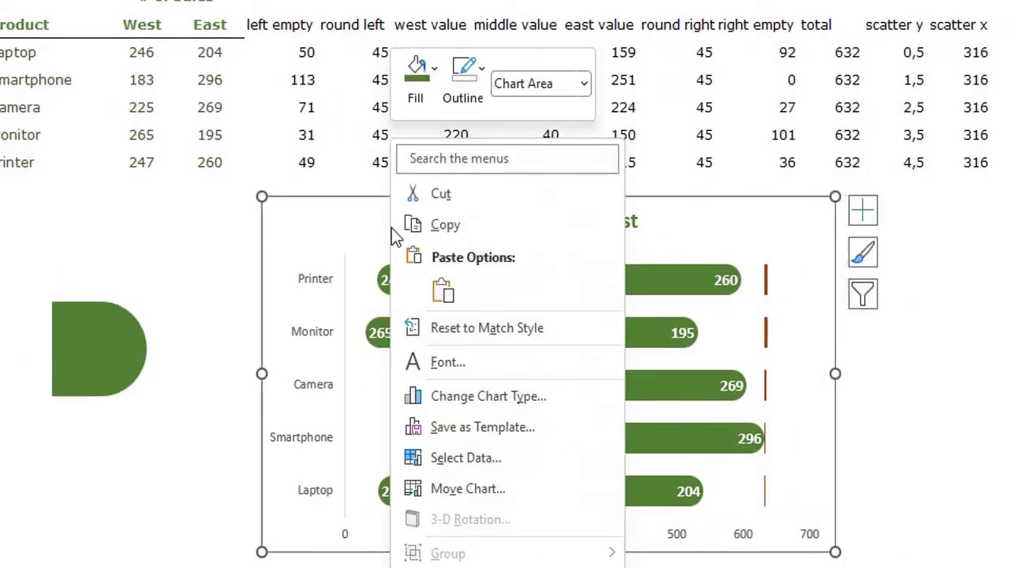
pyautogui.click(484, 398)
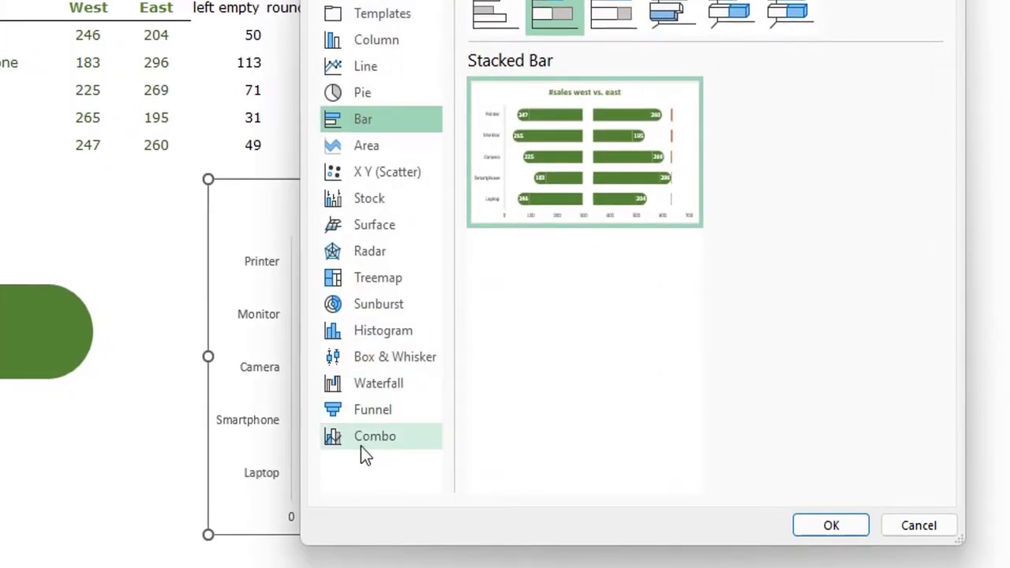
pyautogui.click(366, 437)
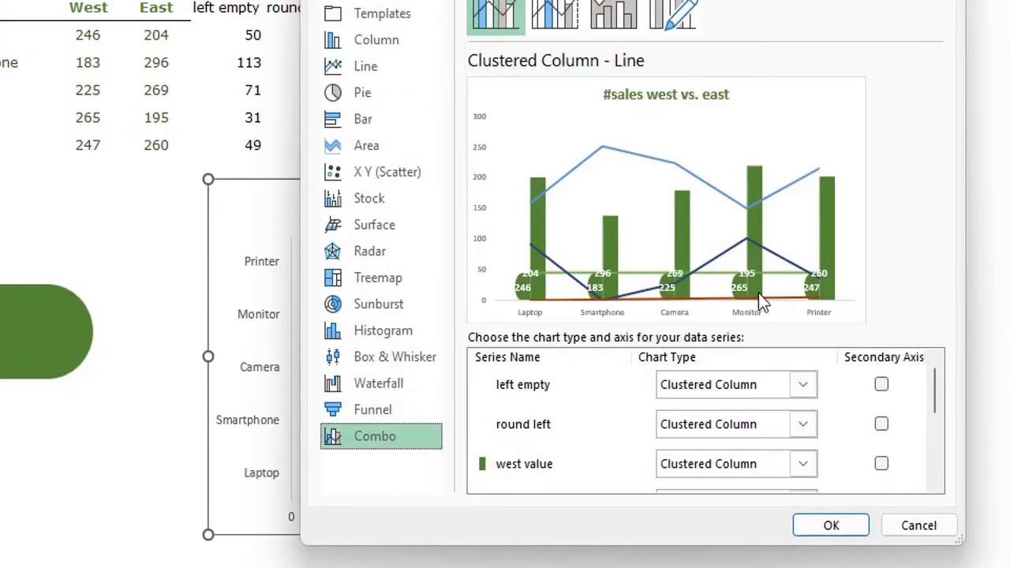
pyautogui.click(804, 385)
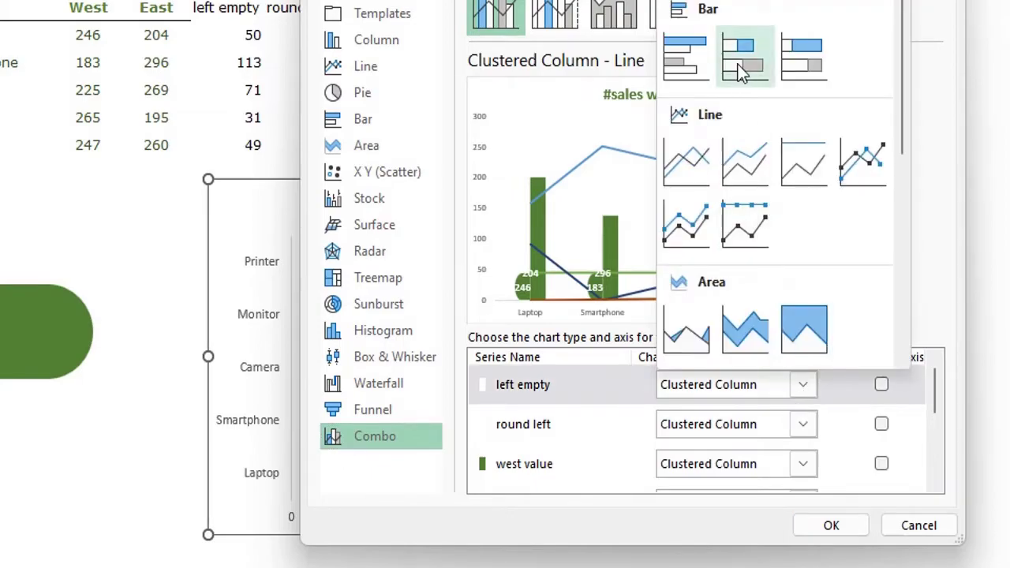
pyautogui.click(741, 70)
pyautogui.click(802, 424)
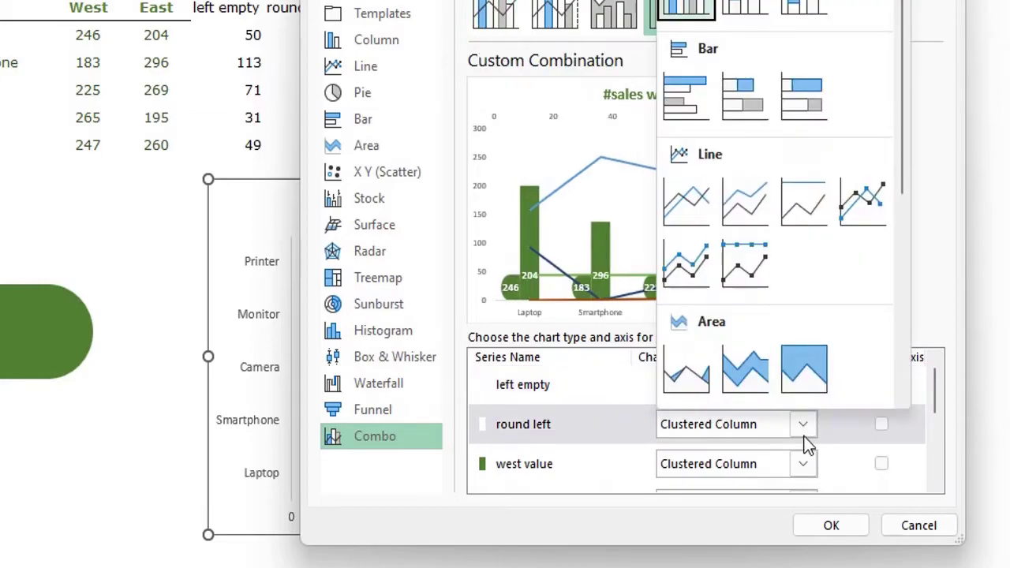
pyautogui.click(750, 93)
pyautogui.click(803, 463)
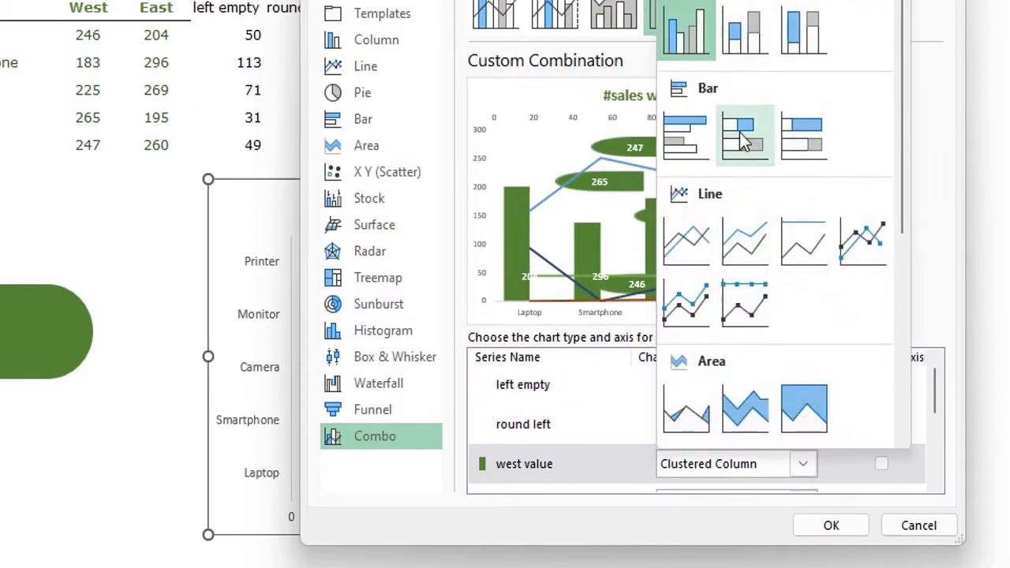
pyautogui.click(744, 140)
# Step: Set middle value, east value, round right and right empty to Stacked Bar as well
pyautogui.scroll(-3, 758, 427)
pyautogui.click(803, 399)
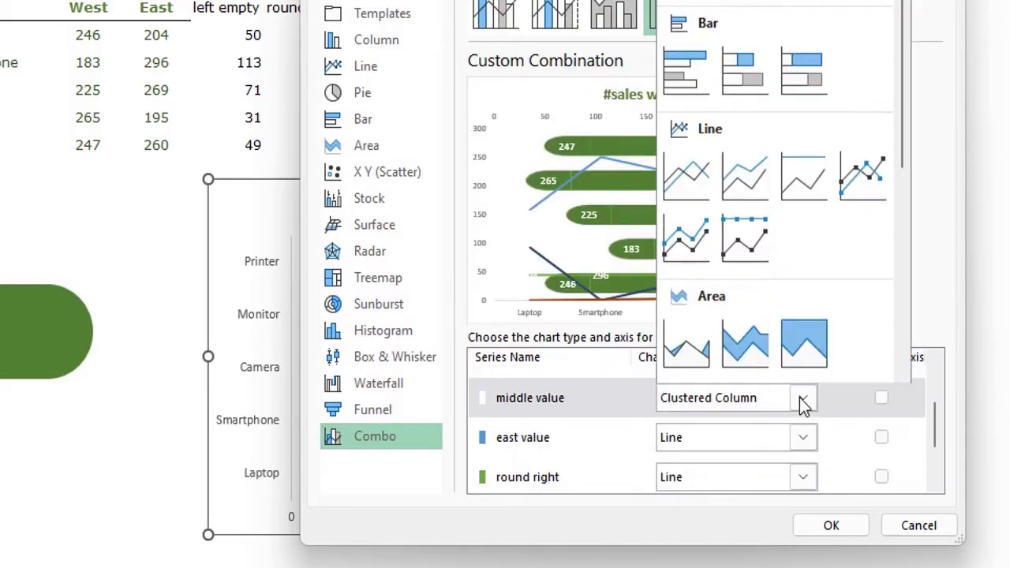
pyautogui.click(748, 69)
pyautogui.click(803, 437)
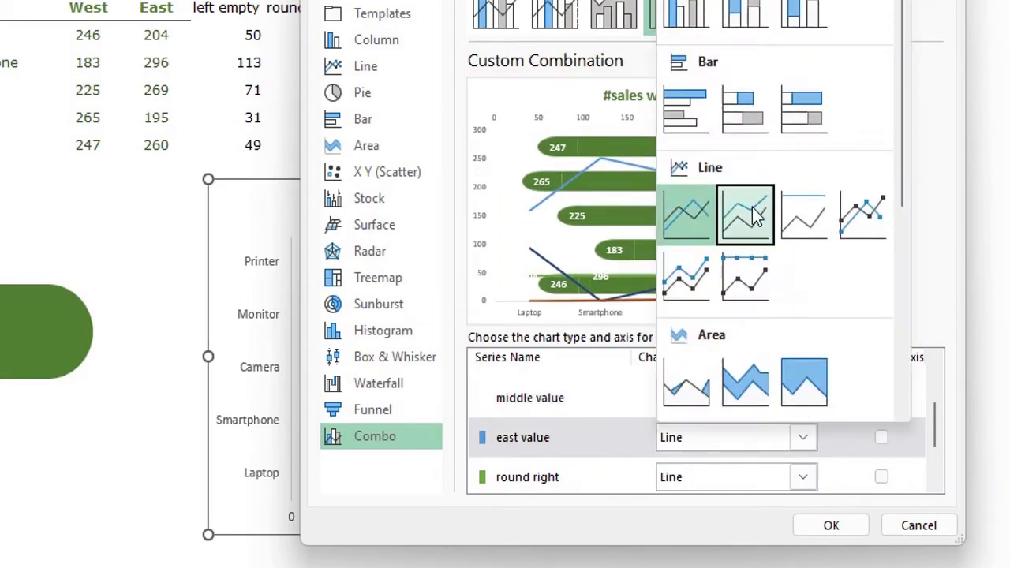
pyautogui.click(730, 99)
pyautogui.click(803, 476)
pyautogui.click(744, 147)
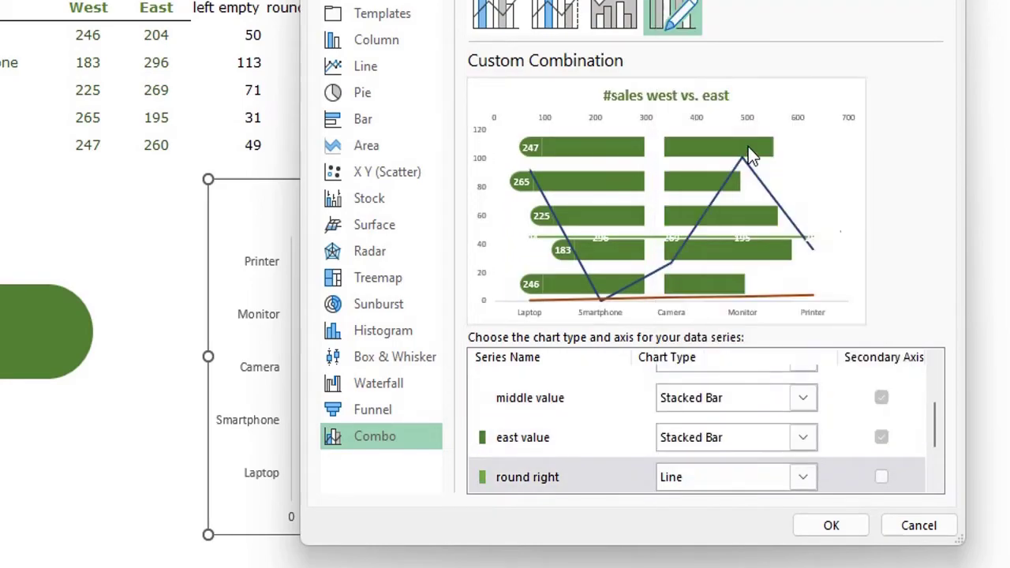
pyautogui.scroll(-2, 795, 451)
pyautogui.click(803, 432)
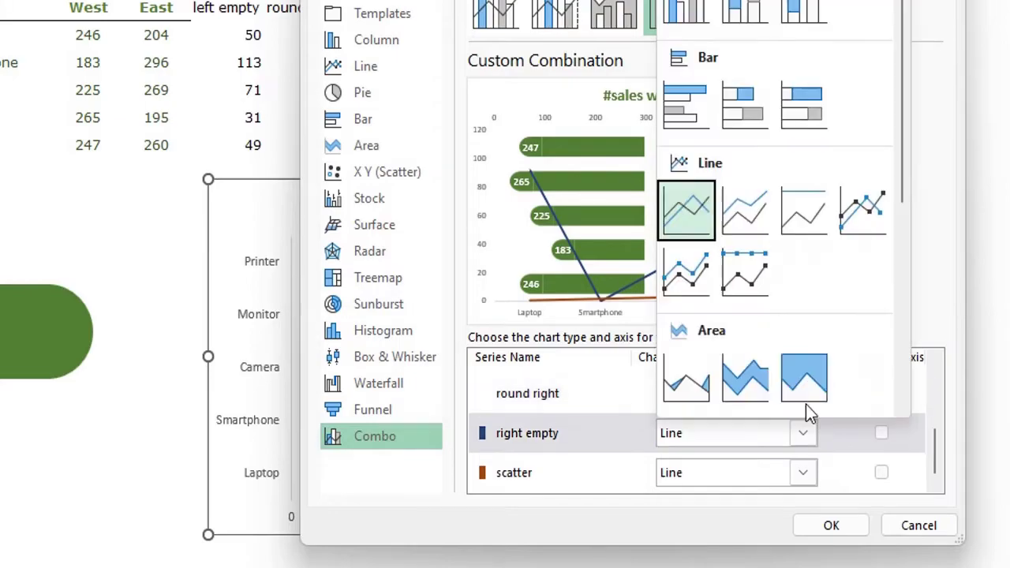
pyautogui.click(744, 105)
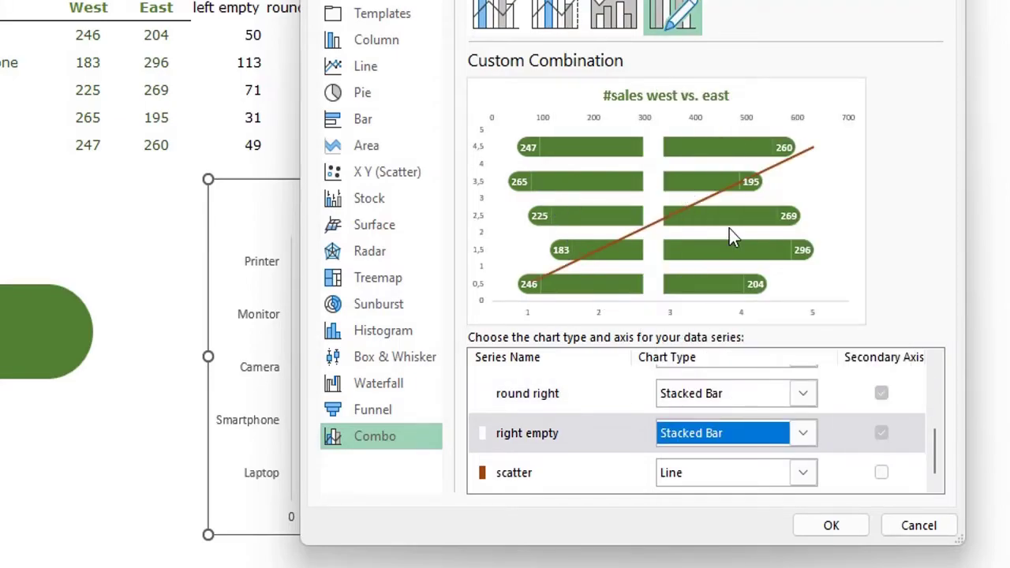
# Step: Change the scatter series to X Y (Scatter) and apply the chart type combination
pyautogui.click(801, 473)
pyautogui.scroll(-5, 749, 311)
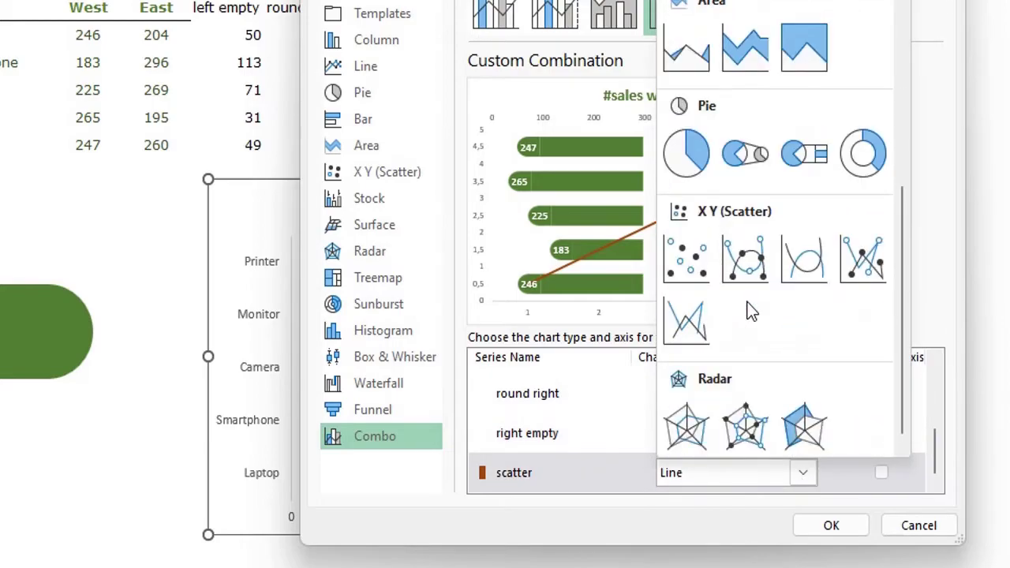
pyautogui.click(692, 265)
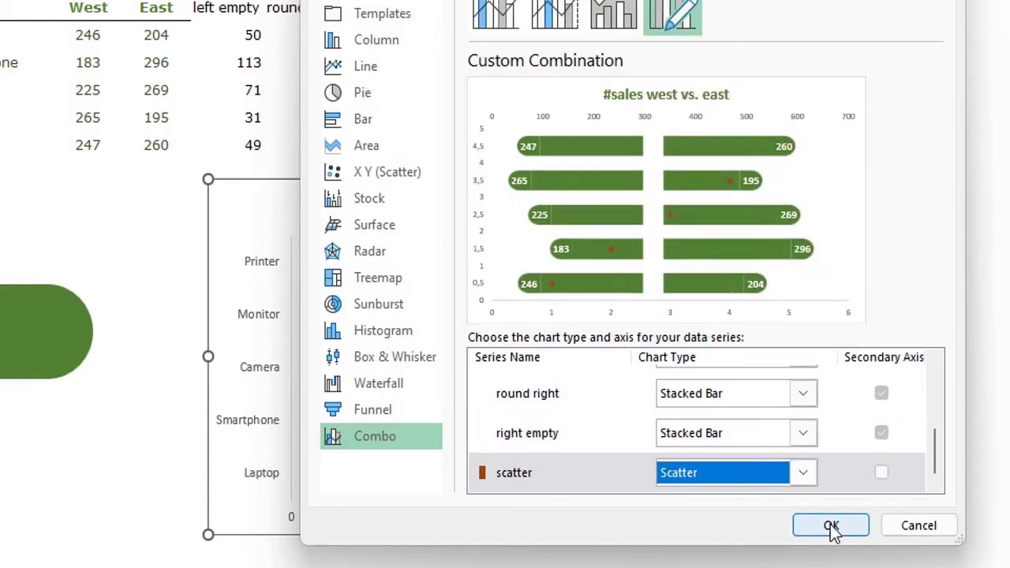
pyautogui.click(831, 527)
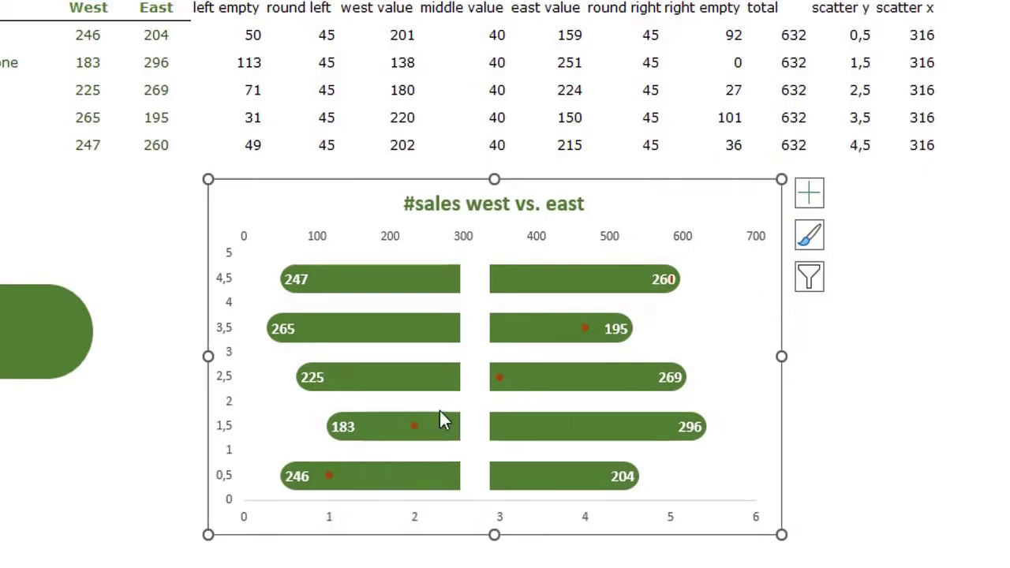
# Step: Set the scatter series' X values to the scatter x column $P$5:$P$9
pyautogui.rightClick(478, 305)
pyautogui.click(577, 446)
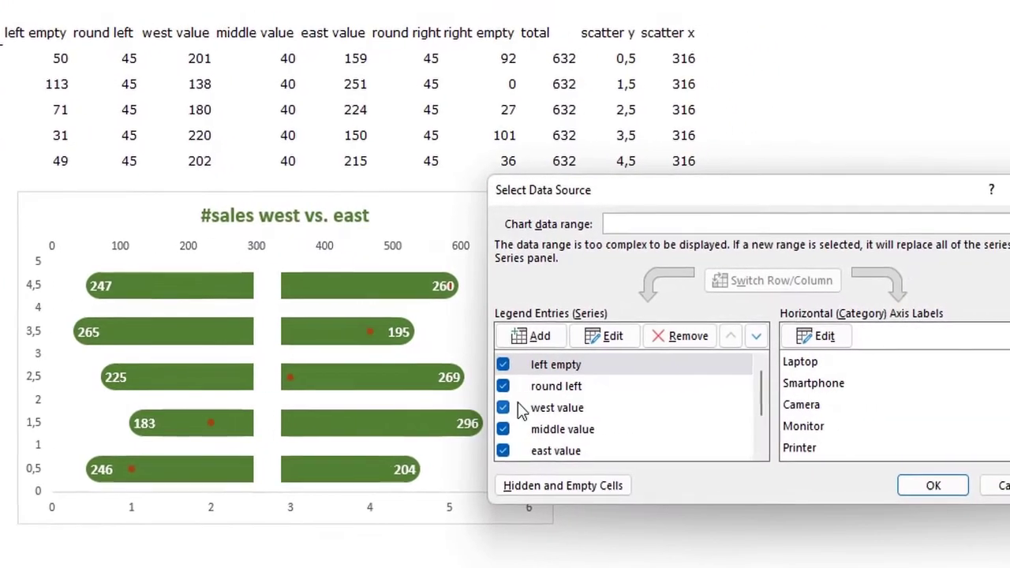
pyautogui.click(521, 408)
pyautogui.scroll(-1, 523, 458)
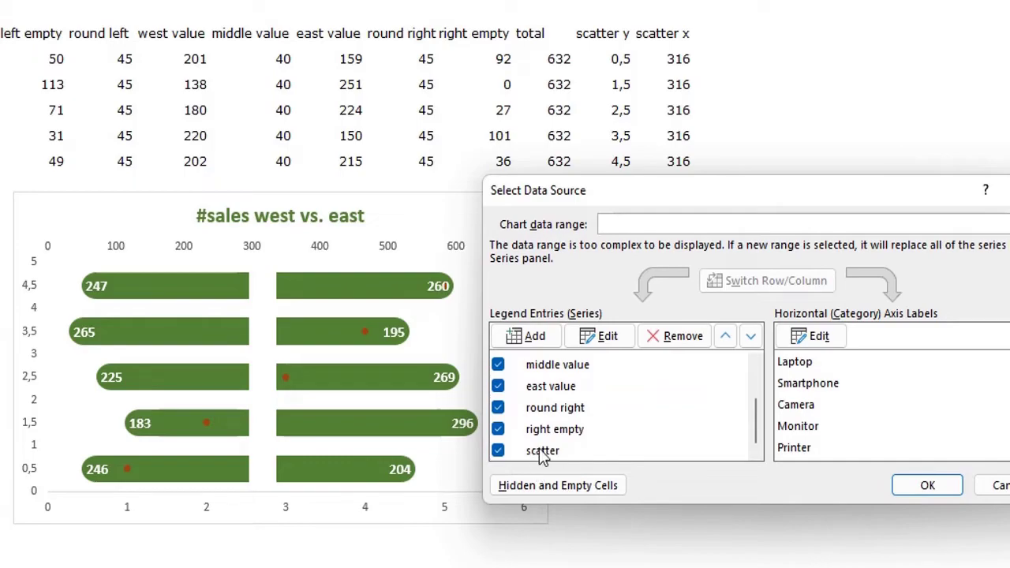
pyautogui.click(537, 454)
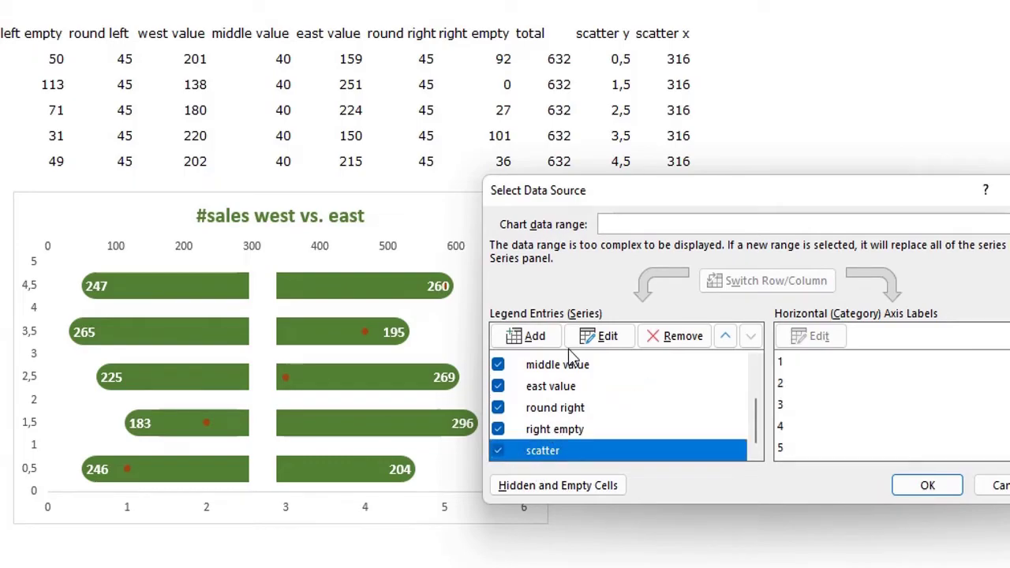
pyautogui.click(606, 336)
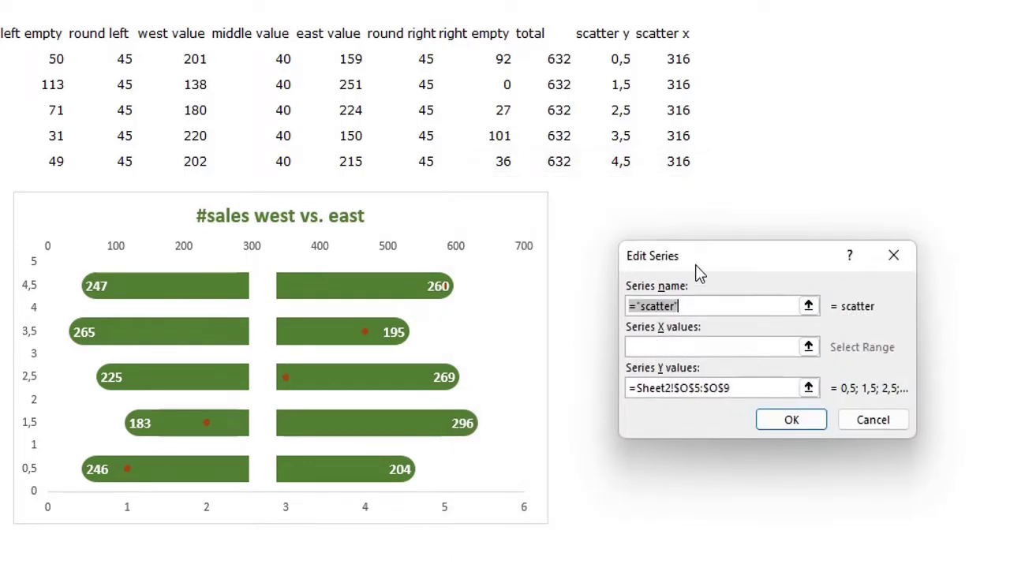
pyautogui.moveTo(696, 266); pyautogui.dragTo(676, 258)
pyautogui.click(652, 342)
pyautogui.moveTo(652, 63); pyautogui.dragTo(682, 163)
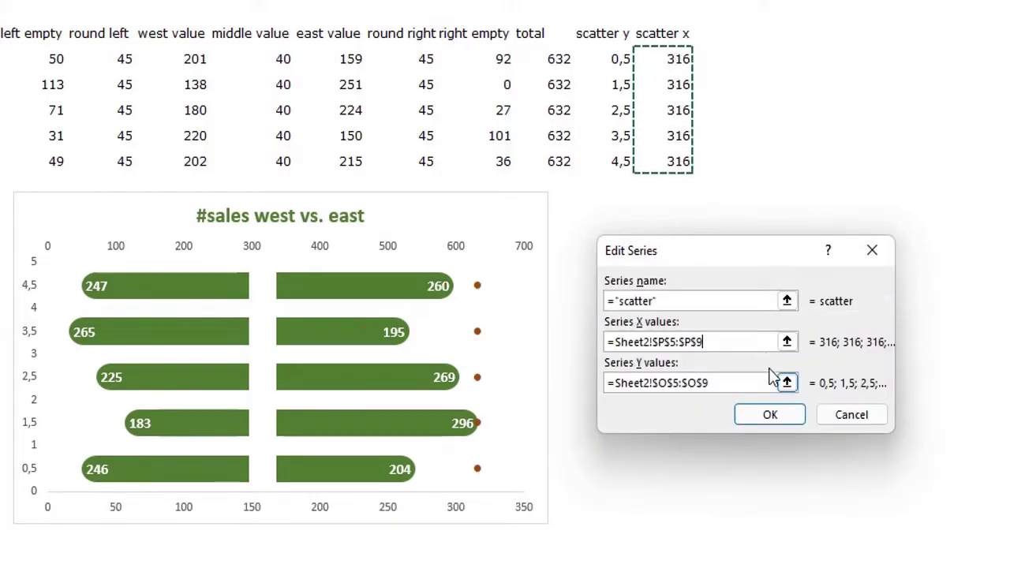
pyautogui.click(772, 415)
pyautogui.click(928, 484)
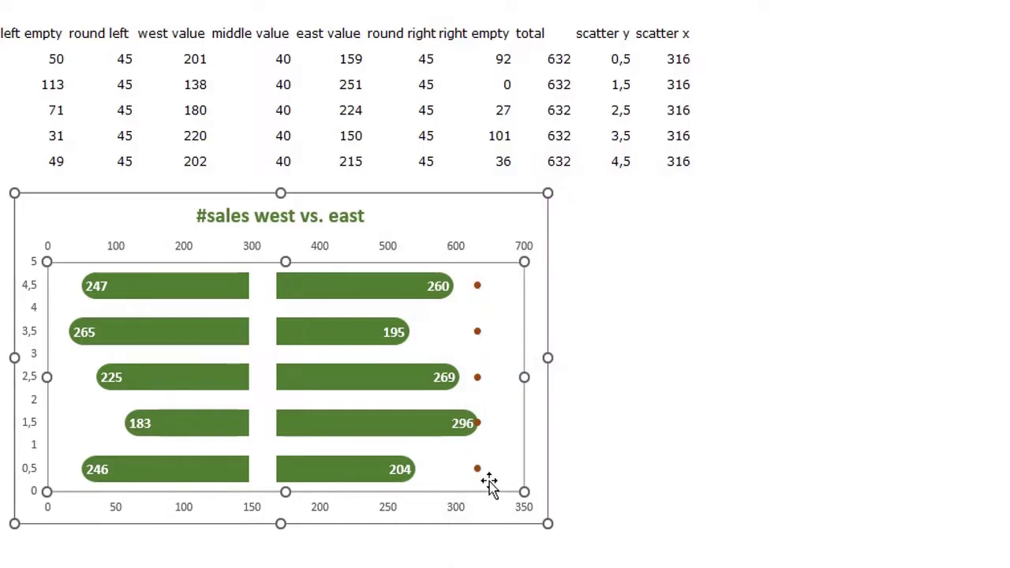
# Step: Change the bottom horizontal axis maximum bound from 350 to 700
pyautogui.moveTo(478, 469)
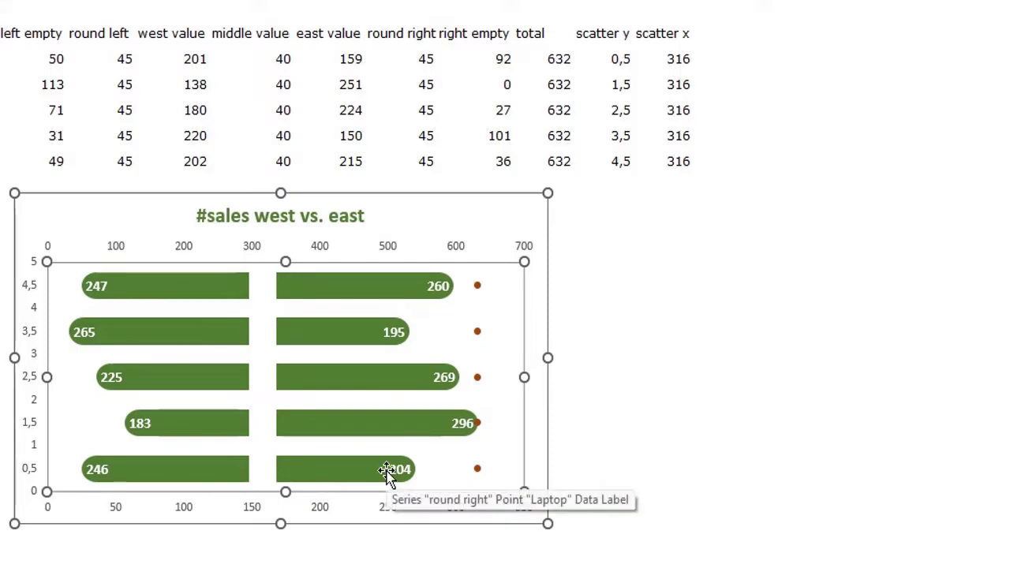
pyautogui.click(388, 249)
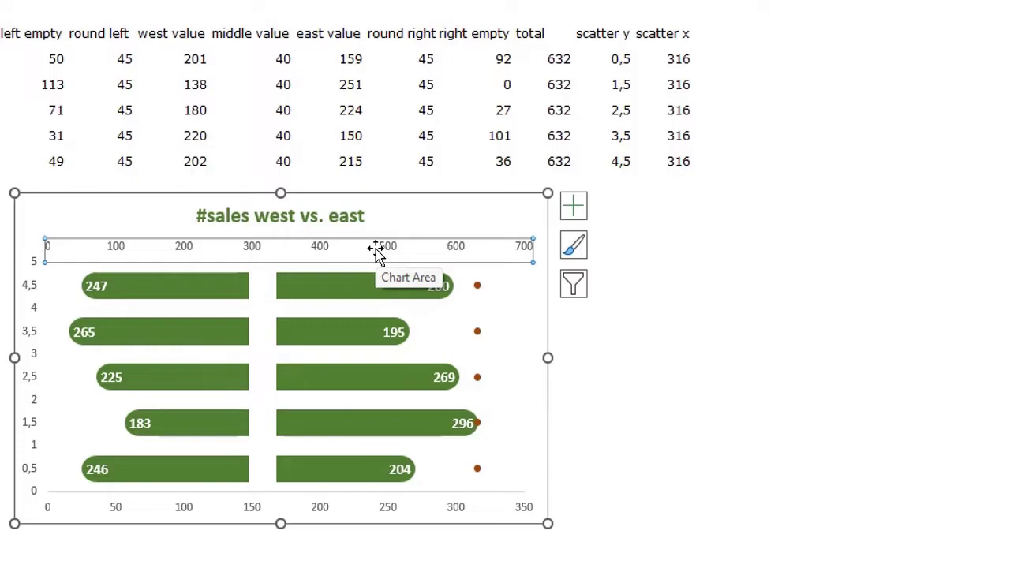
pyautogui.doubleClick(377, 251)
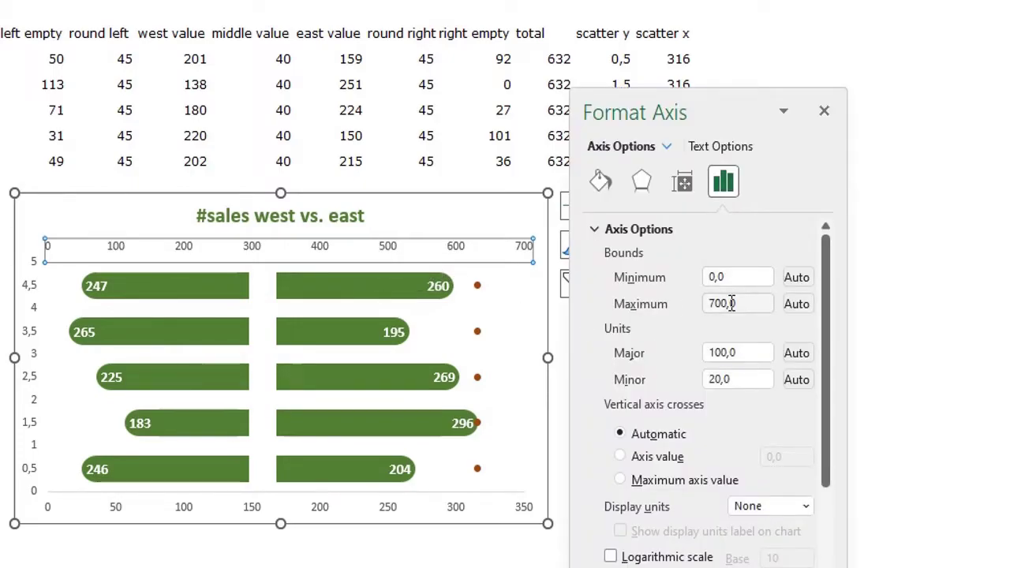
pyautogui.click(255, 511)
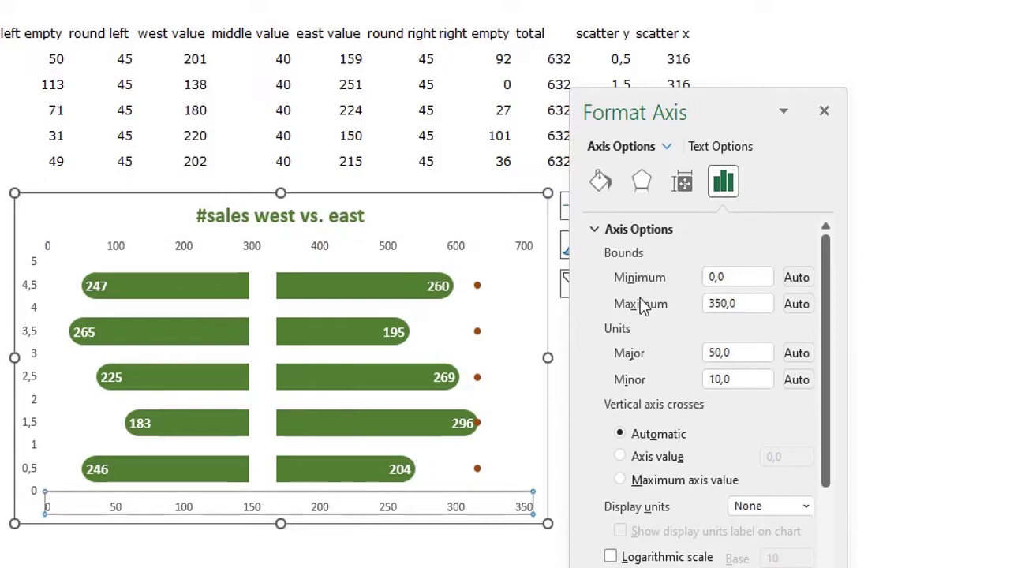
pyautogui.click(733, 302)
pyautogui.moveTo(733, 302); pyautogui.dragTo(709, 310)
pyautogui.press('BackSpace')
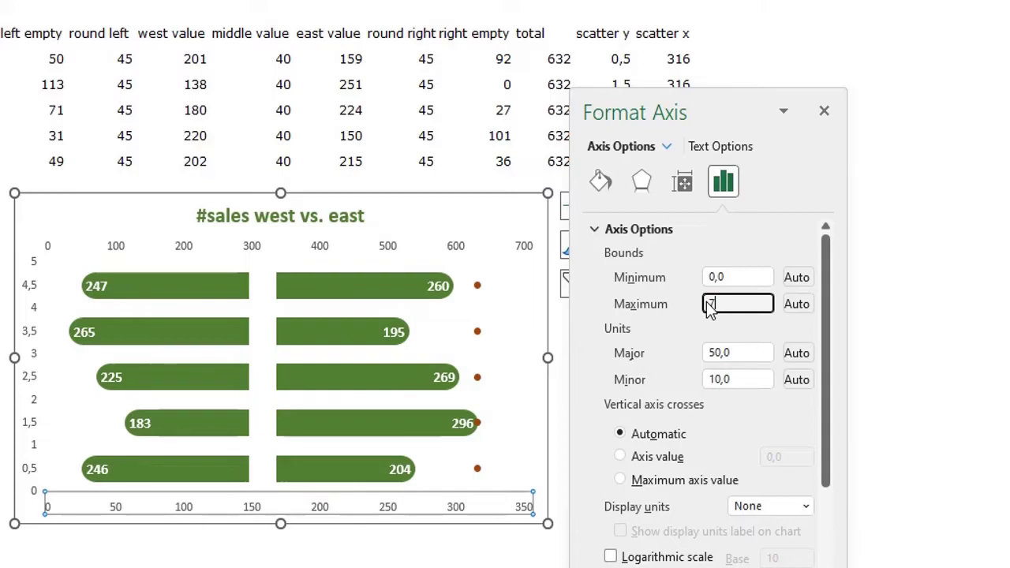
pyautogui.write('700')
pyautogui.press('Return')
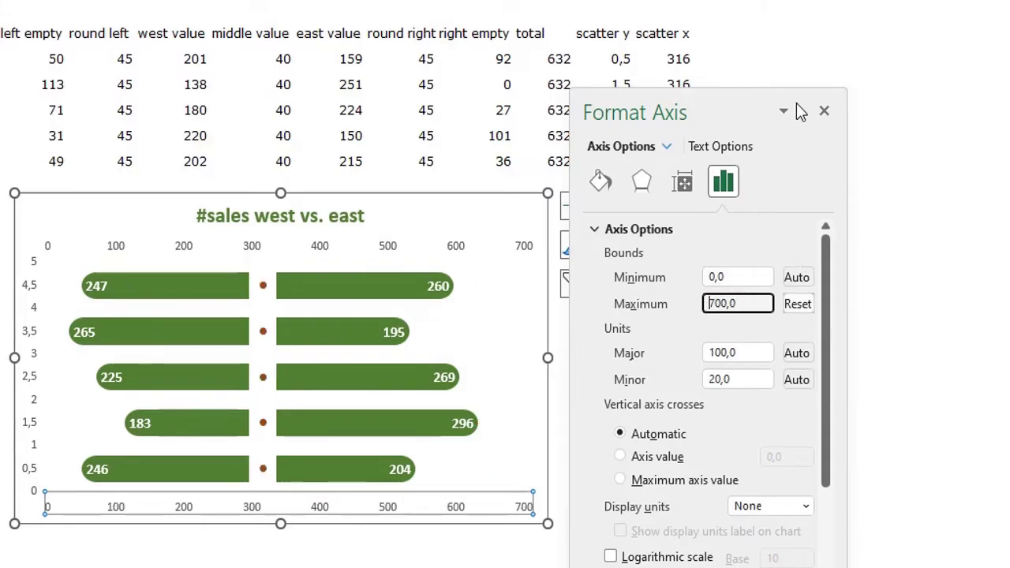
pyautogui.click(824, 112)
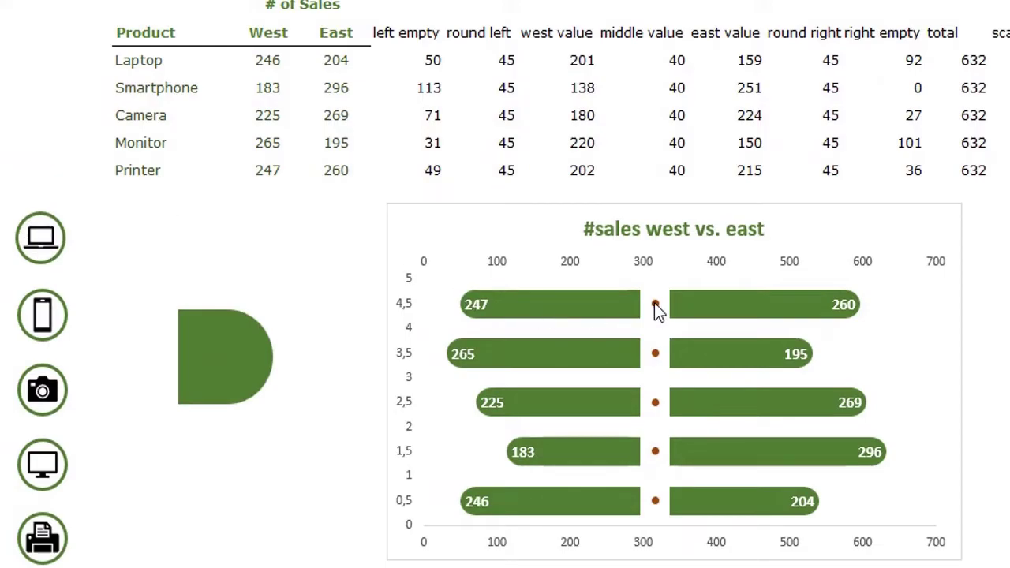
pyautogui.moveTo(650, 303)
pyautogui.click(152, 172)
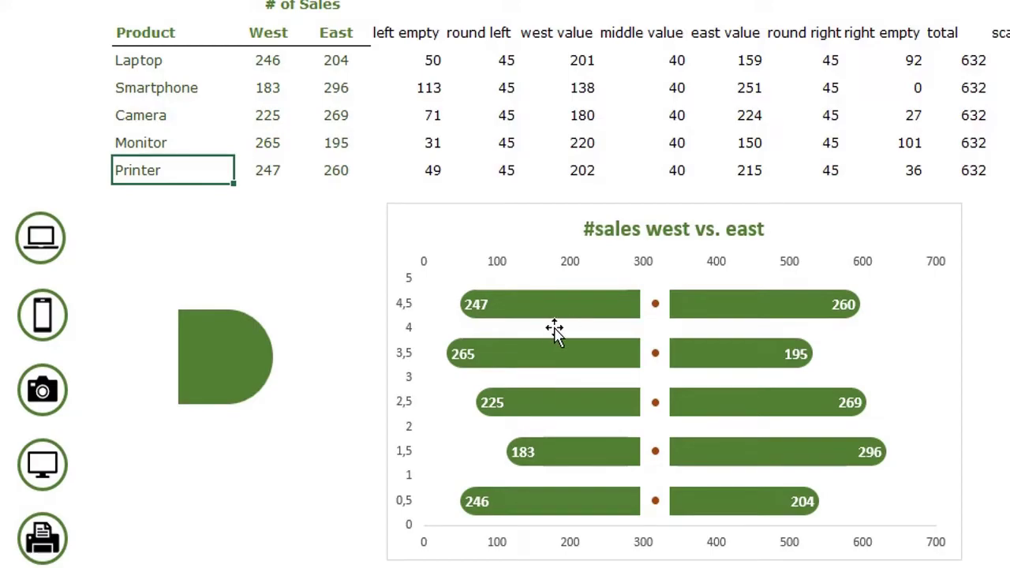
pyautogui.click(464, 228)
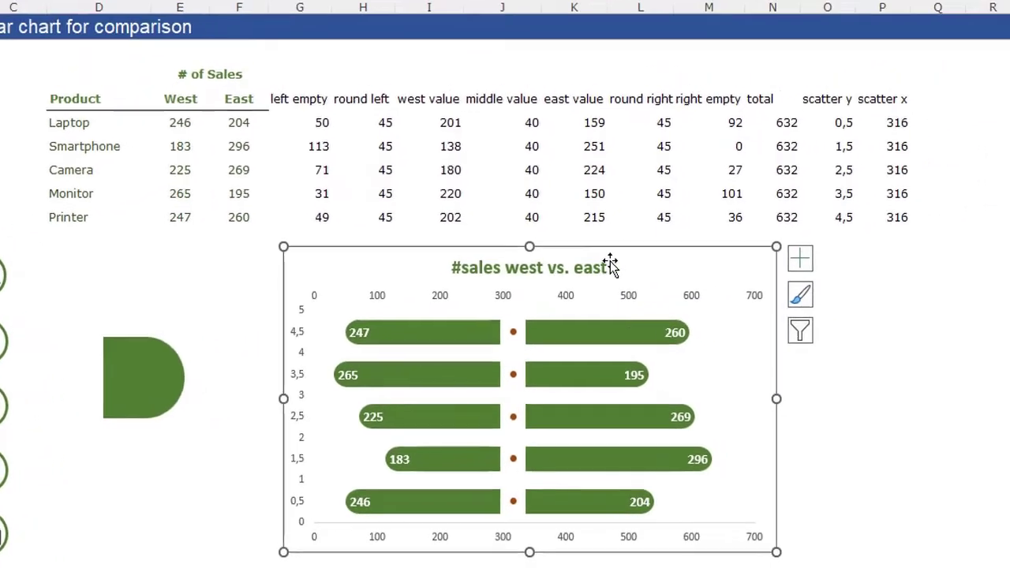
# Step: Add a secondary horizontal axis showing the product labels
pyautogui.click(808, 256)
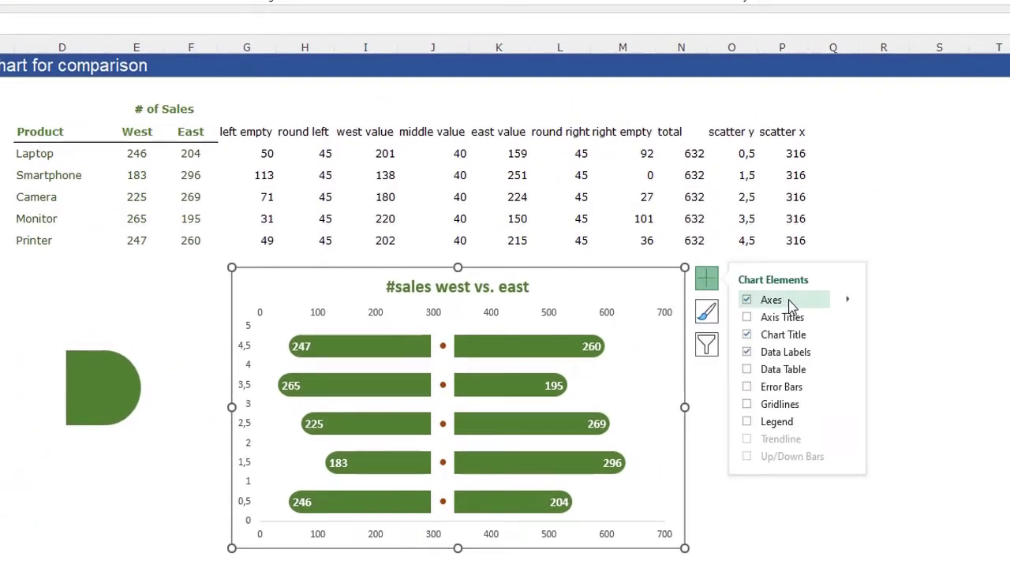
pyautogui.click(848, 300)
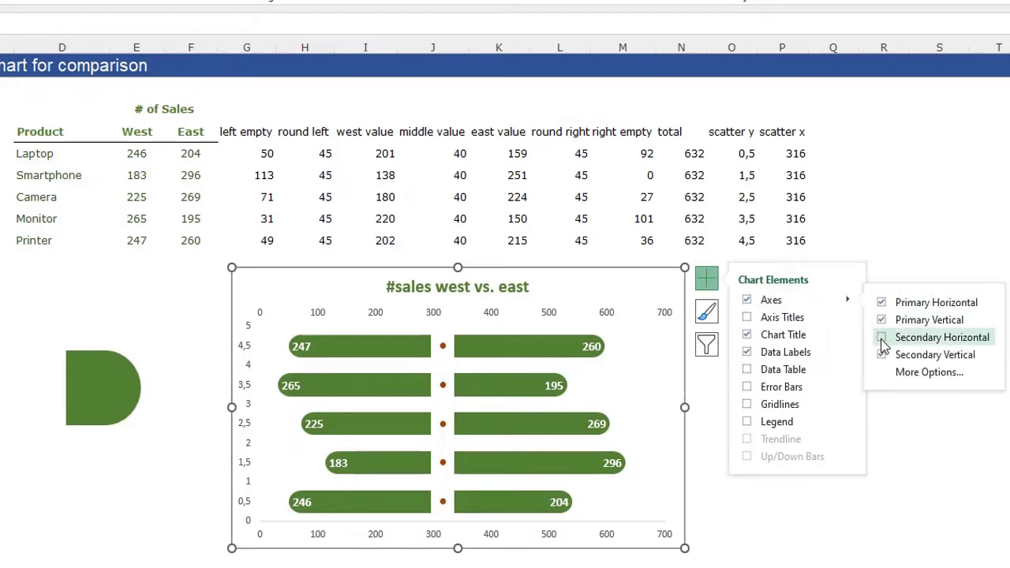
pyautogui.click(881, 336)
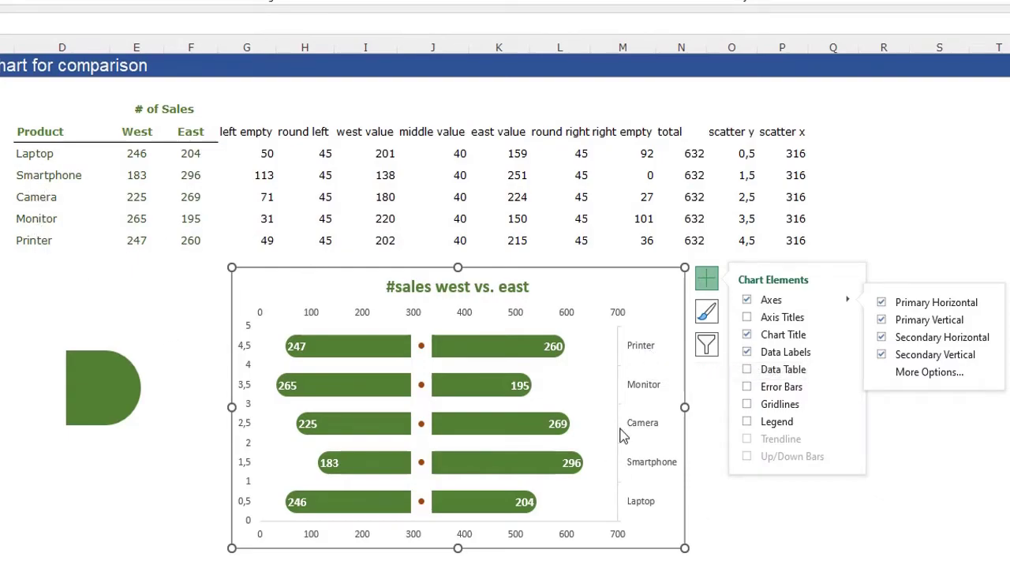
pyautogui.click(786, 562)
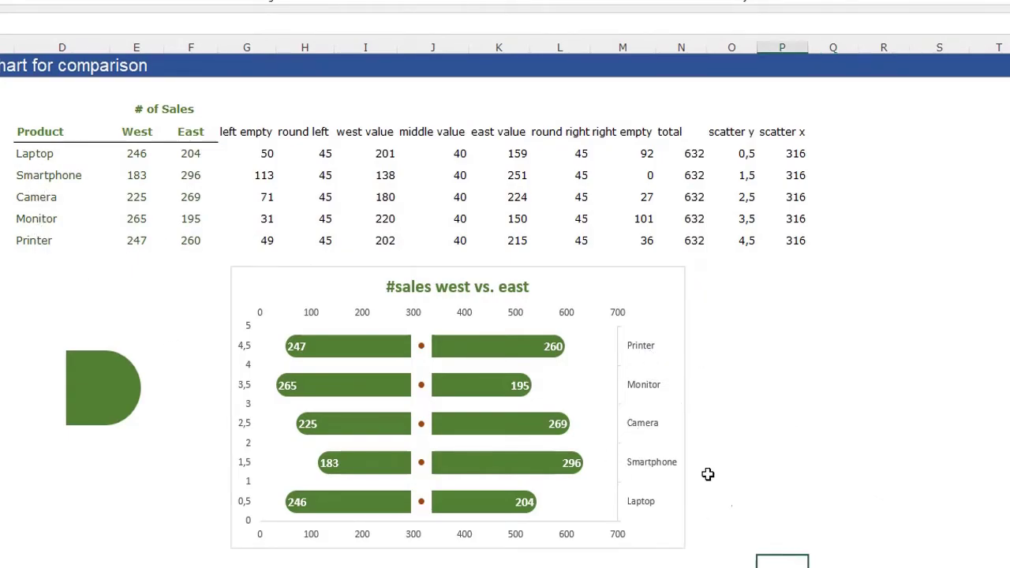
# Step: Set the product axis to Categories in reverse order so Laptop is on top, then delete it
pyautogui.click(648, 396)
pyautogui.doubleClick(648, 397)
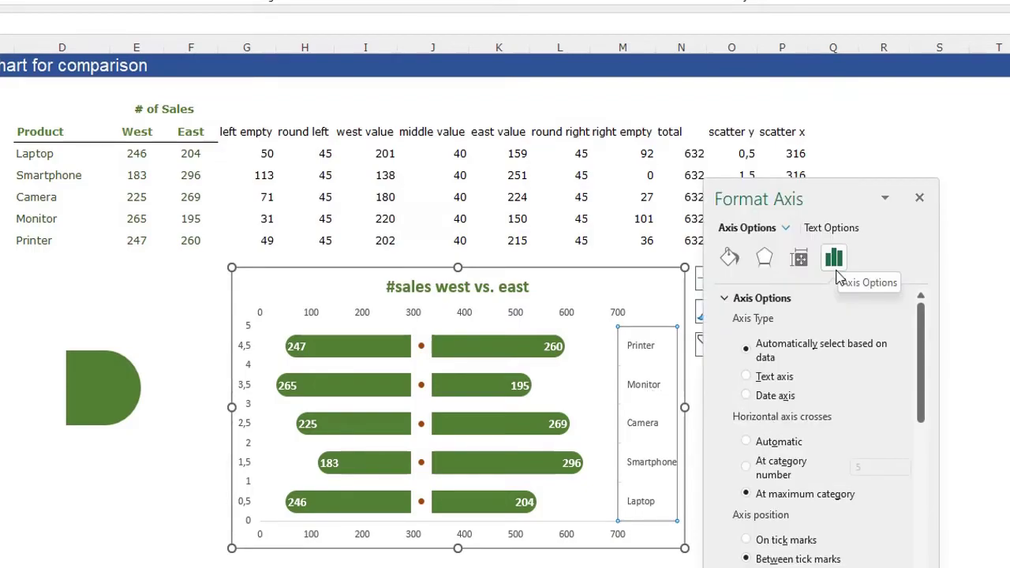
pyautogui.scroll(-2, 742, 503)
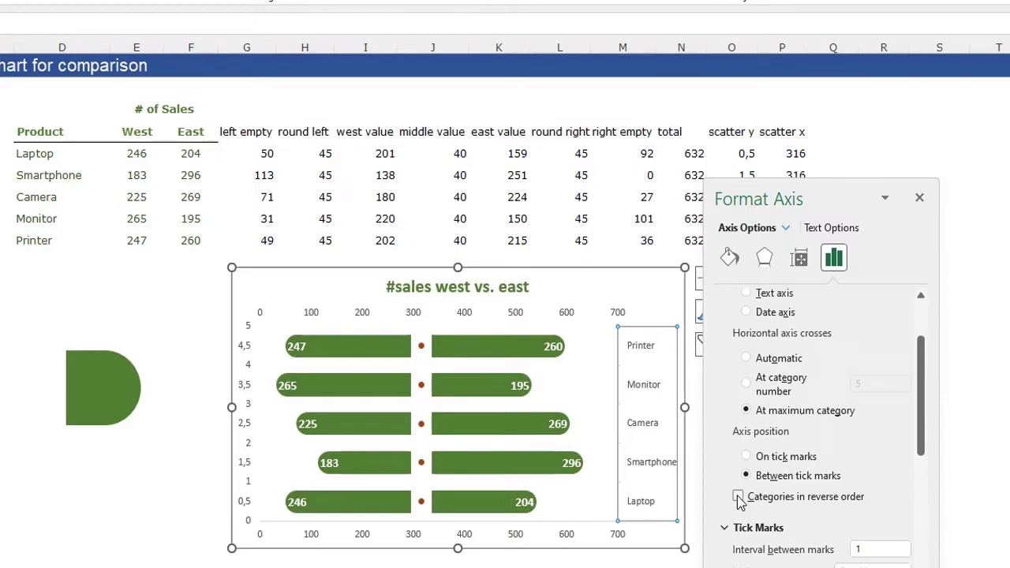
pyautogui.click(738, 497)
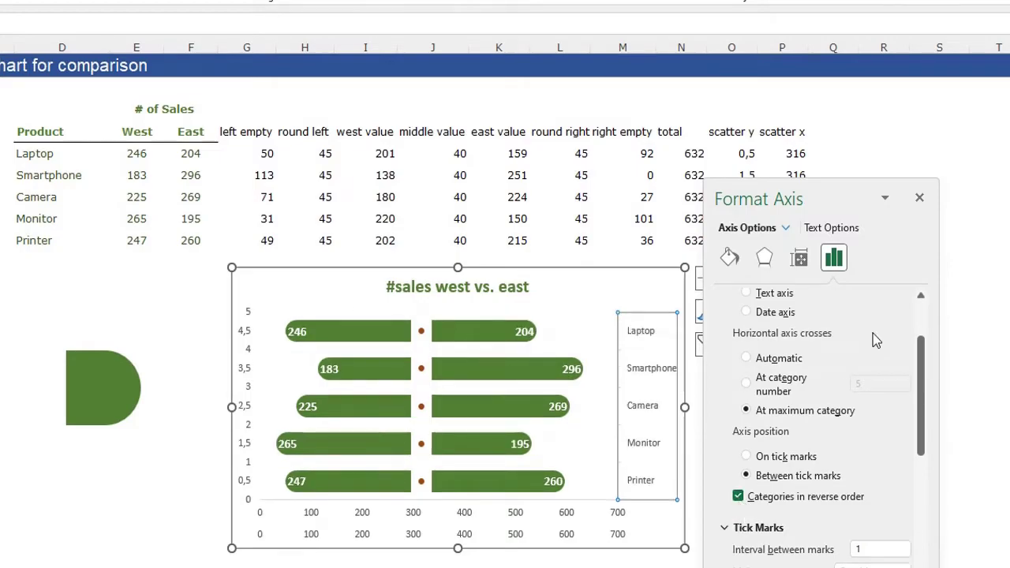
pyautogui.click(920, 197)
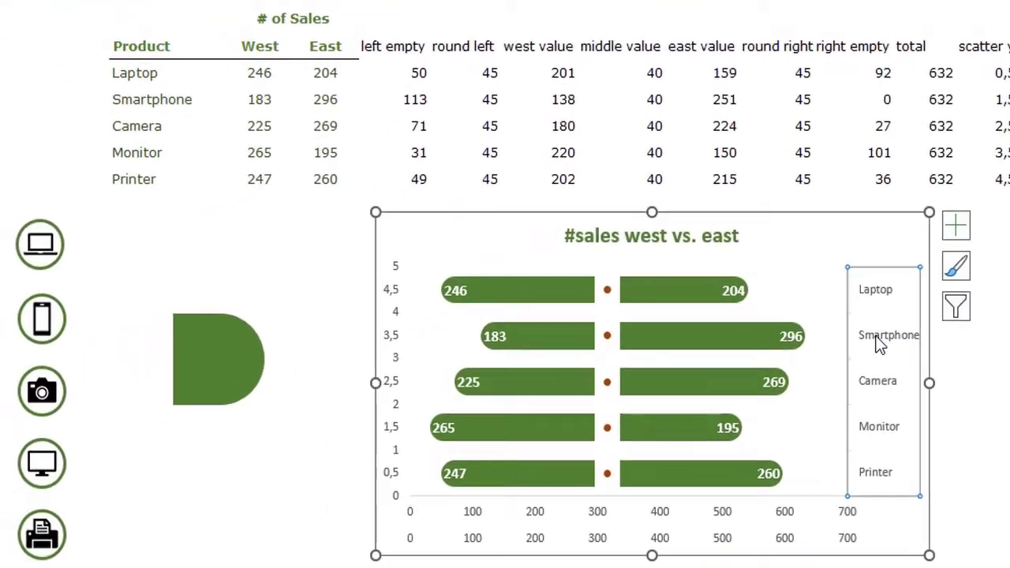
pyautogui.press('Delete')
pyautogui.click(425, 347)
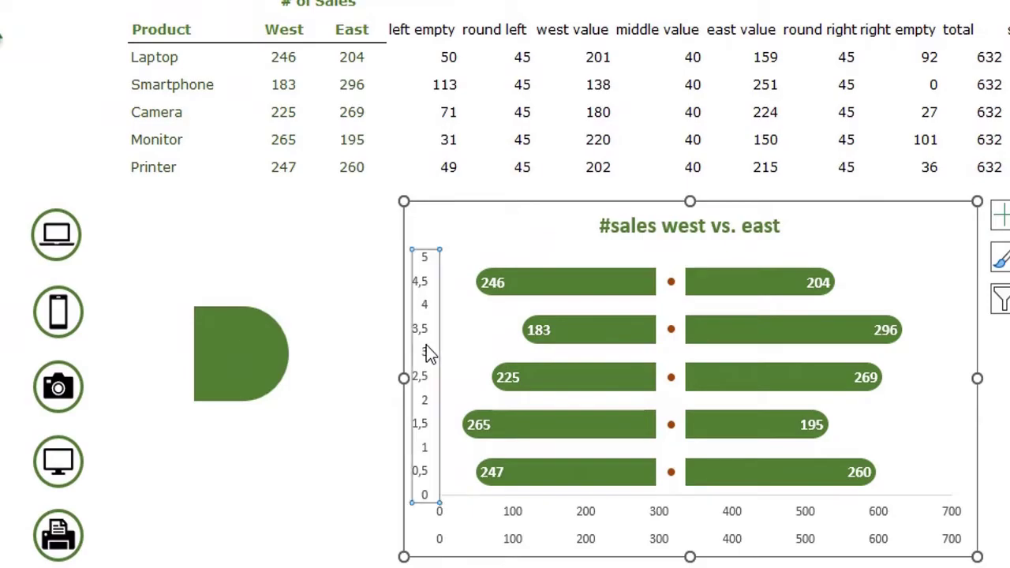